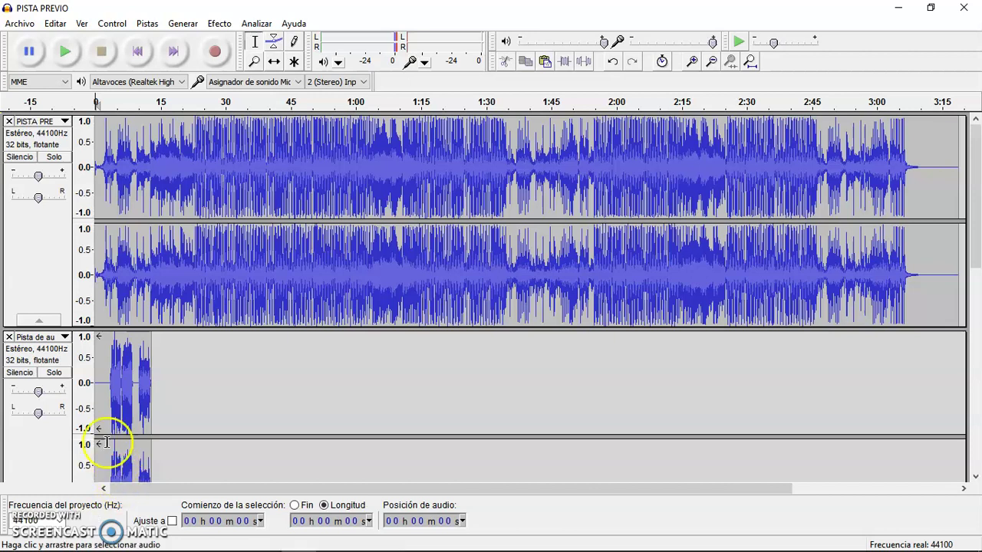
# Mute the first vocal track, play the opening seconds of the backing track on its own, and stop playback.
pyautogui.click(29, 373)
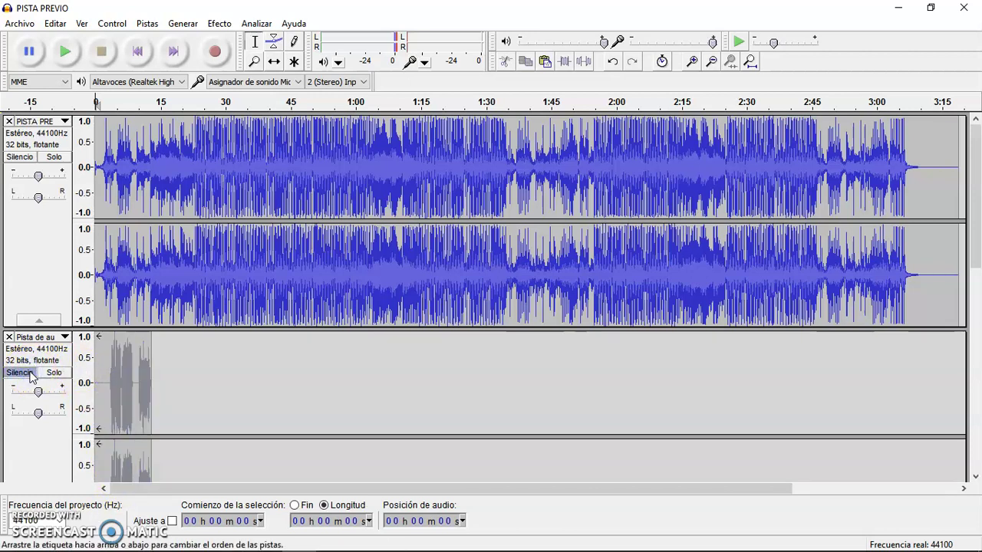
pyautogui.click(66, 54)
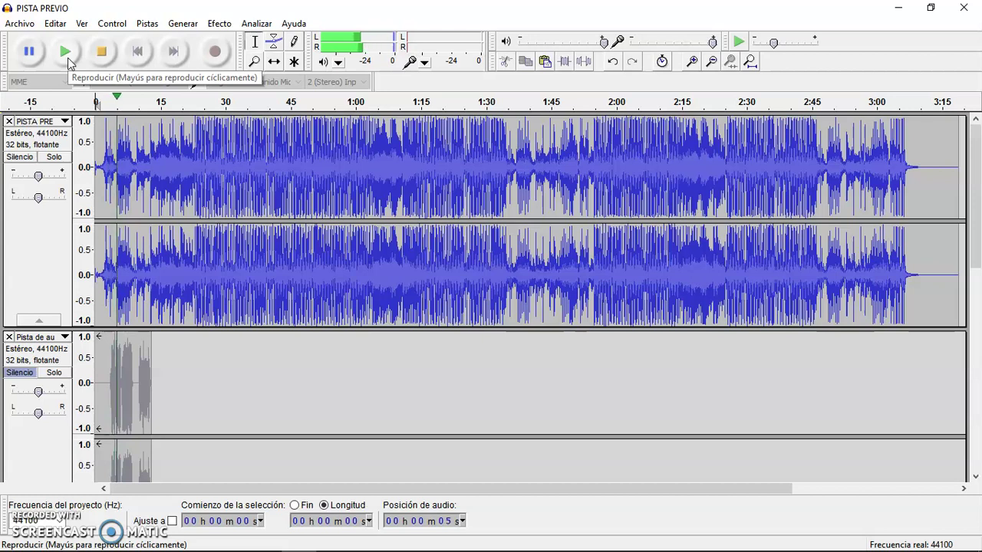
pyautogui.click(99, 56)
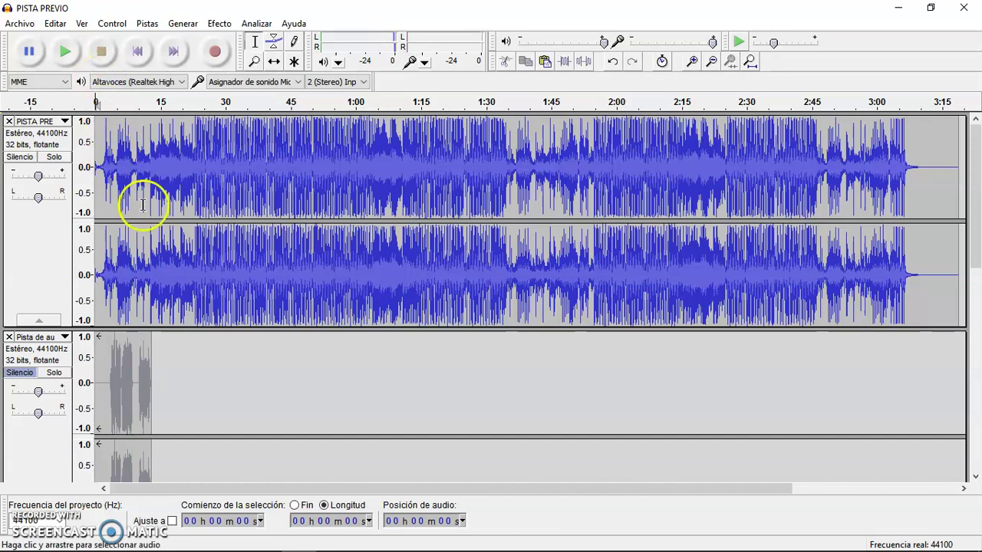
# Unmute the first vocal track directly below the backing track.
pyautogui.scroll(-3, 145, 209)
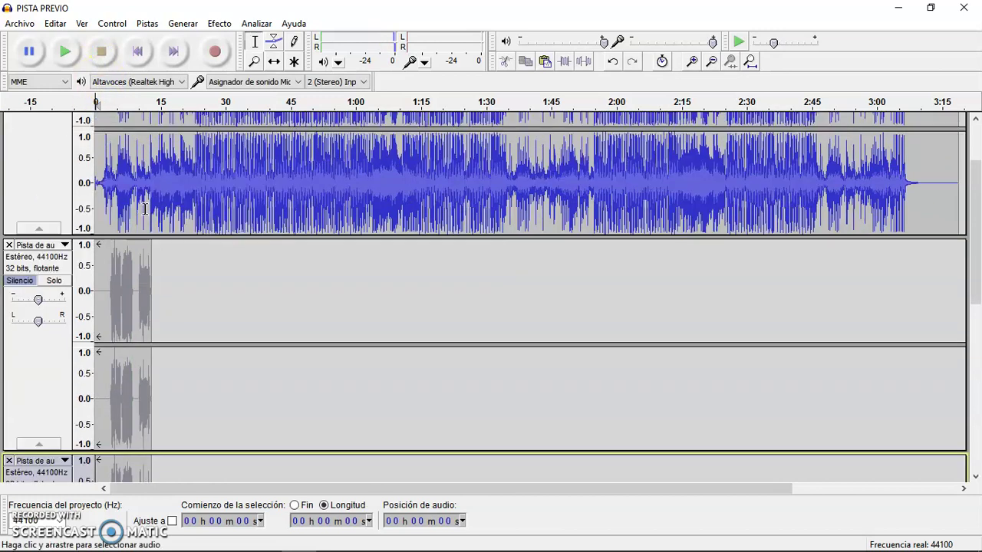
pyautogui.scroll(-2, 144, 209)
pyautogui.click(31, 238)
pyautogui.scroll(-5, 110, 306)
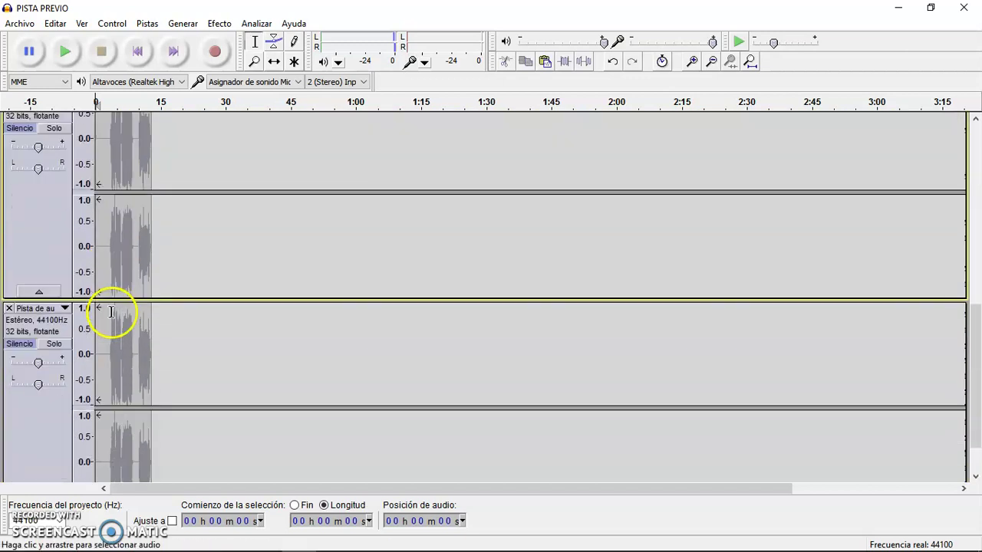
pyautogui.scroll(9, 114, 311)
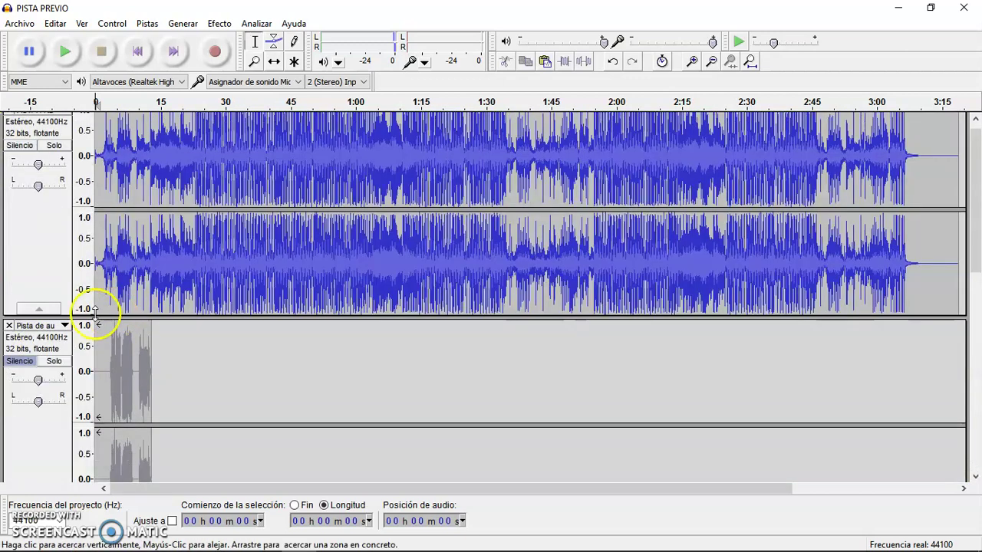
pyautogui.click(20, 360)
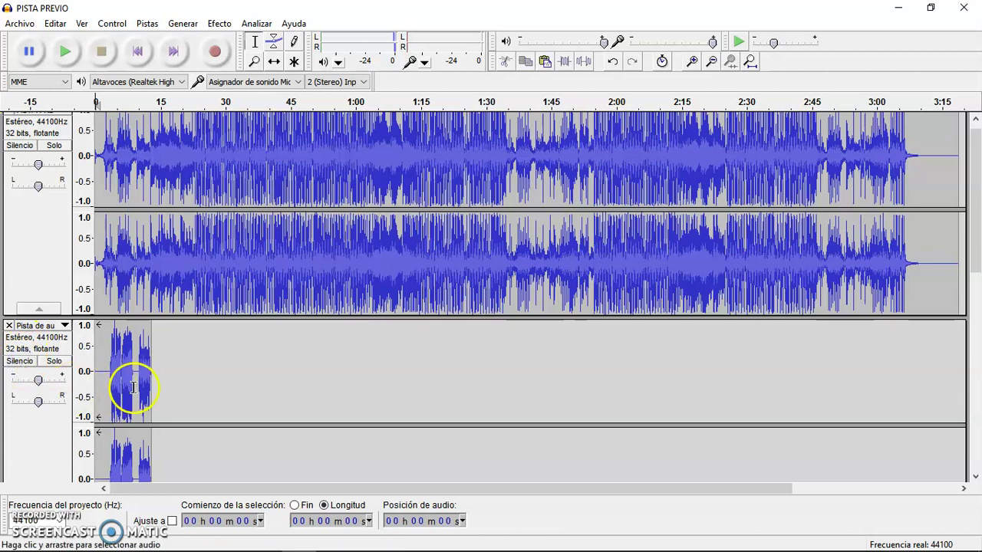
# Unmute the second vocal track, directly below the first one.
pyautogui.scroll(-4, 148, 386)
pyautogui.scroll(-2, 148, 386)
pyautogui.scroll(4, 146, 388)
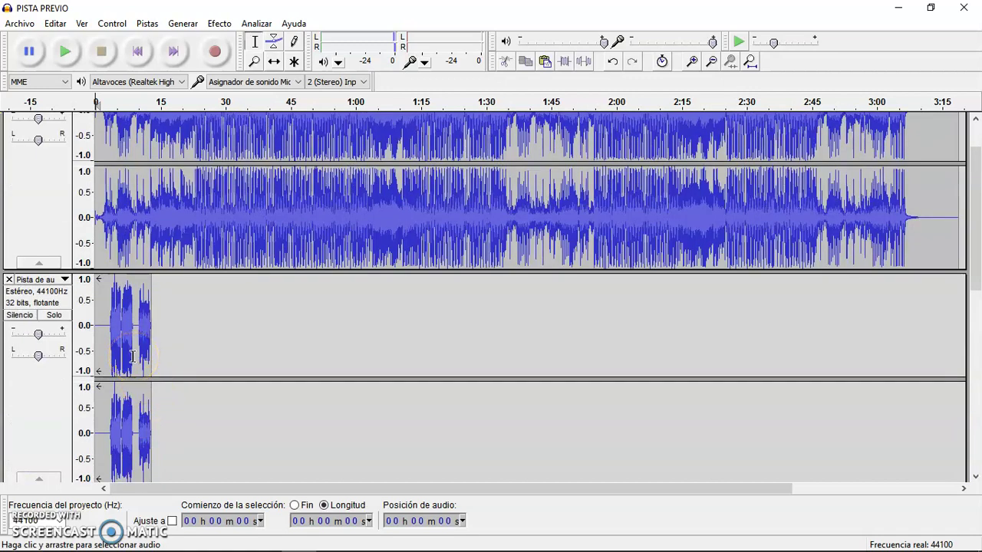
pyautogui.doubleClick(132, 356)
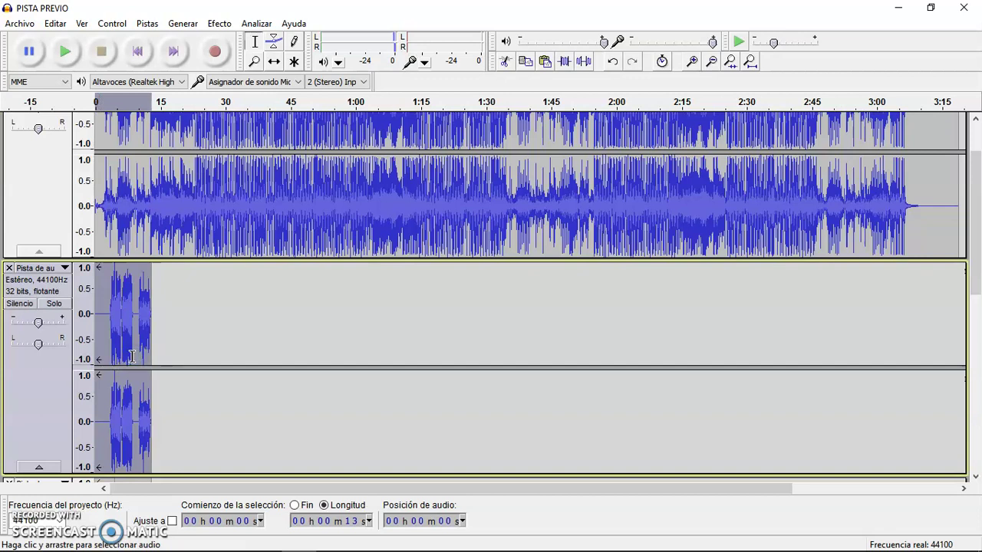
pyautogui.scroll(-4, 132, 356)
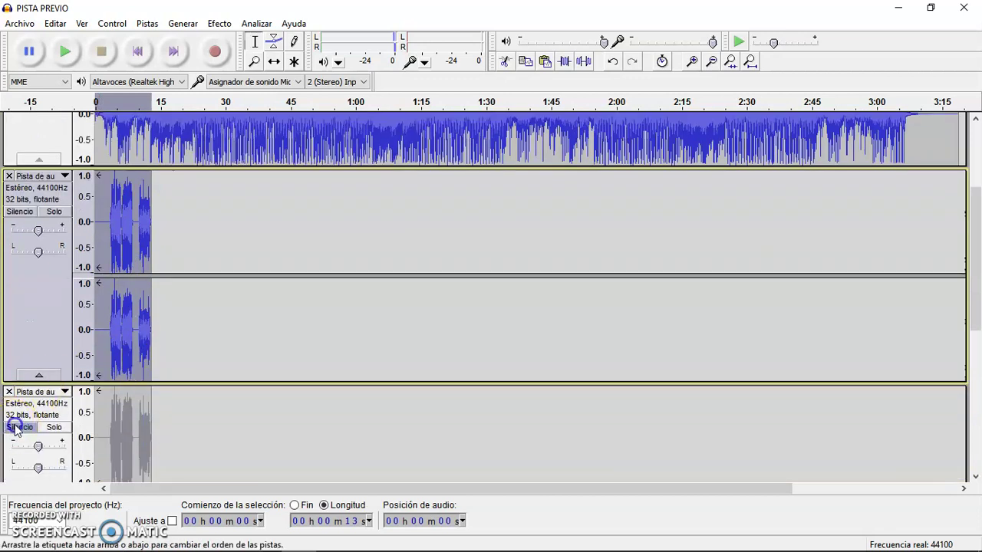
pyautogui.click(20, 413)
# Apply the regular Delay effect to the second vocal track's whole clip, with 6.0 dB decay, 0.50 seconds, 0.00 pitch change and 5 echoes.
pyautogui.click(130, 313)
pyautogui.scroll(8, 130, 313)
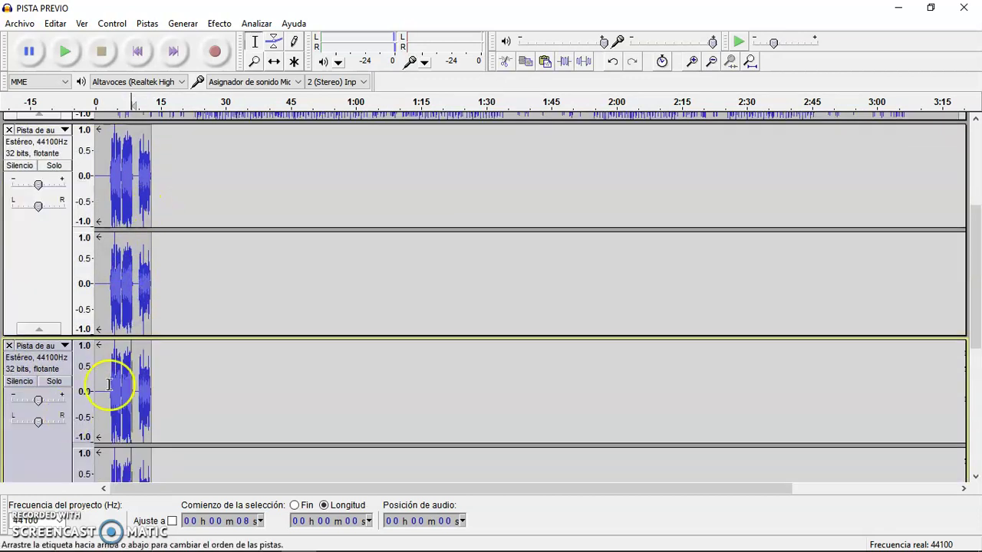
pyautogui.click(139, 389)
pyautogui.scroll(4, 140, 390)
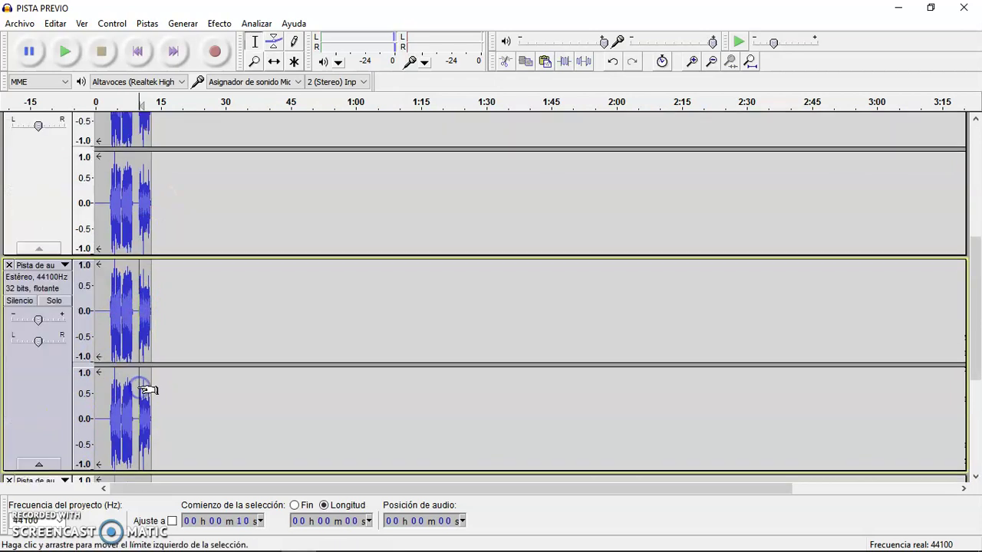
pyautogui.scroll(-4, 125, 368)
pyautogui.scroll(-4, 120, 355)
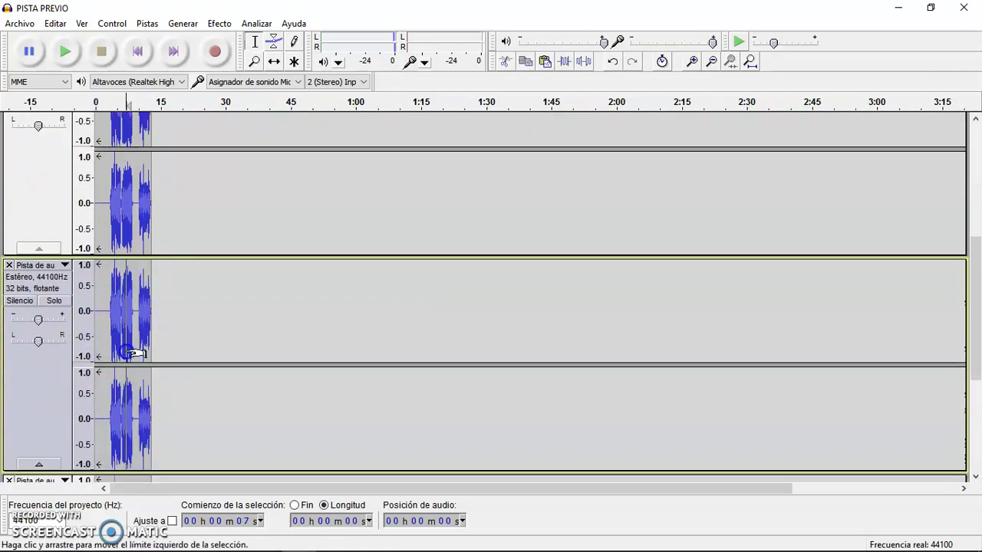
pyautogui.doubleClick(133, 336)
pyautogui.click(220, 23)
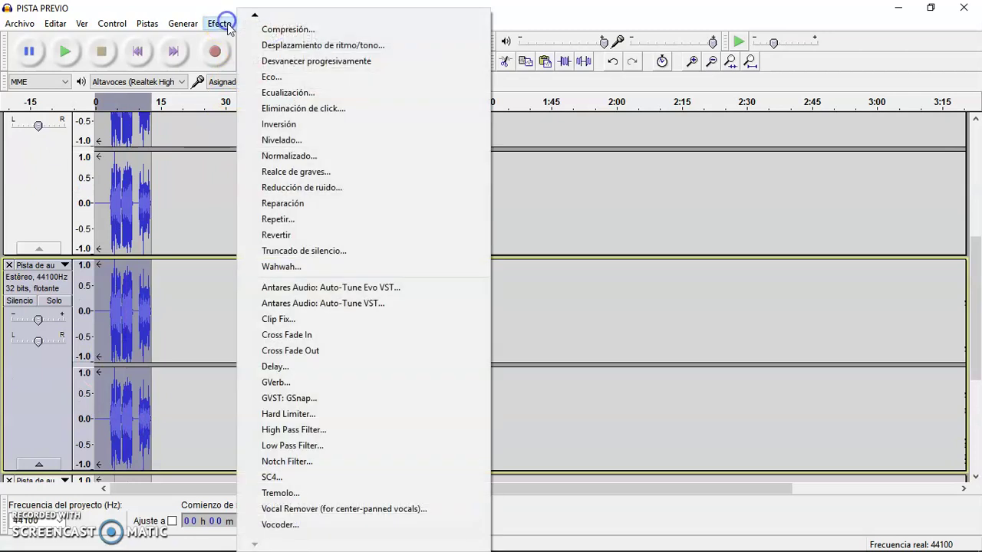
pyautogui.click(278, 367)
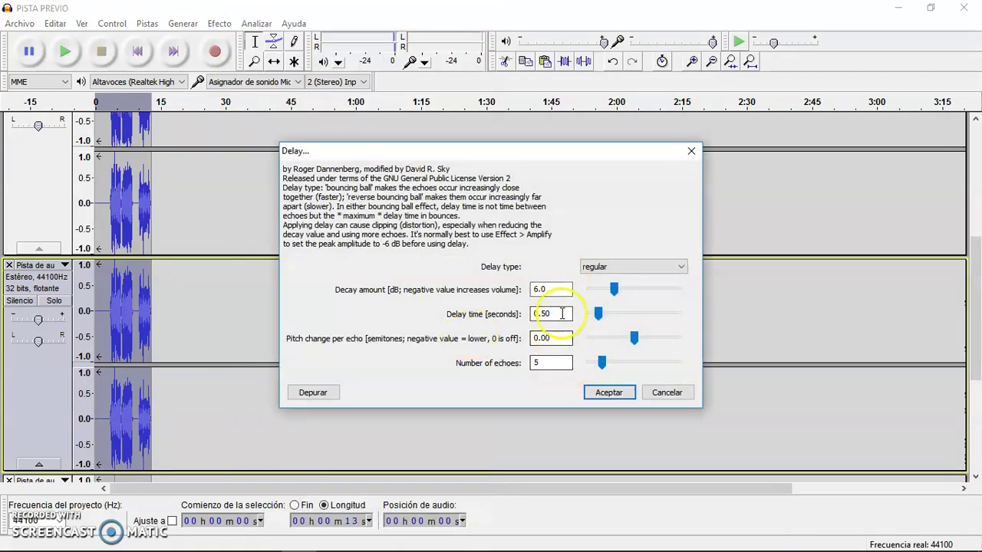
pyautogui.click(606, 391)
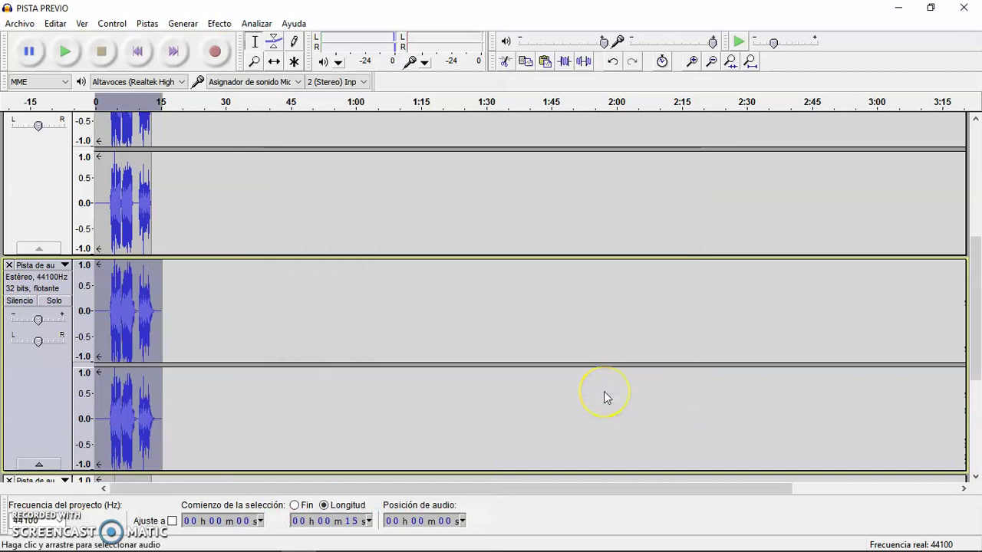
# Lower the gain of the delayed second vocal track and of the first vocal track with negative values.
pyautogui.doubleClick(37, 320)
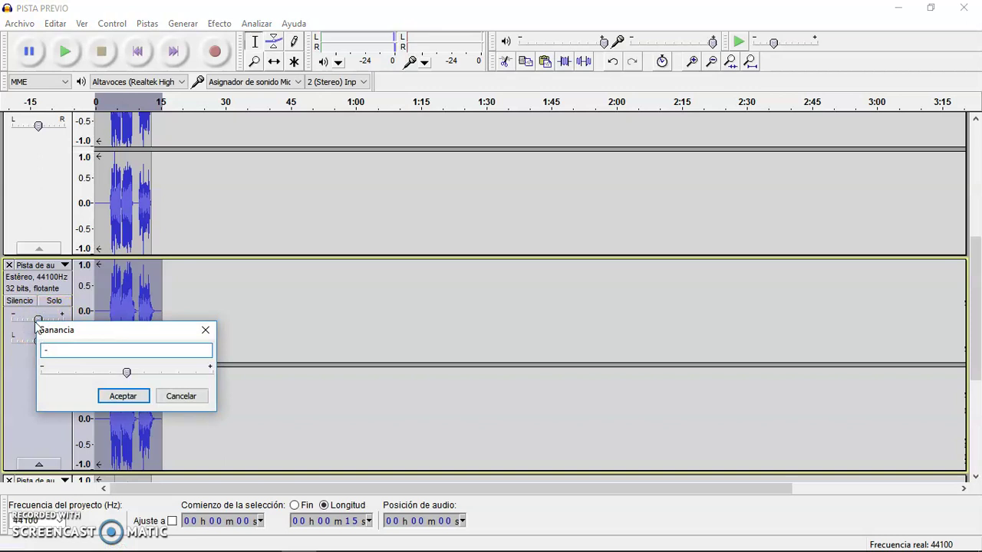
pyautogui.press('Return')
pyautogui.scroll(3, 34, 321)
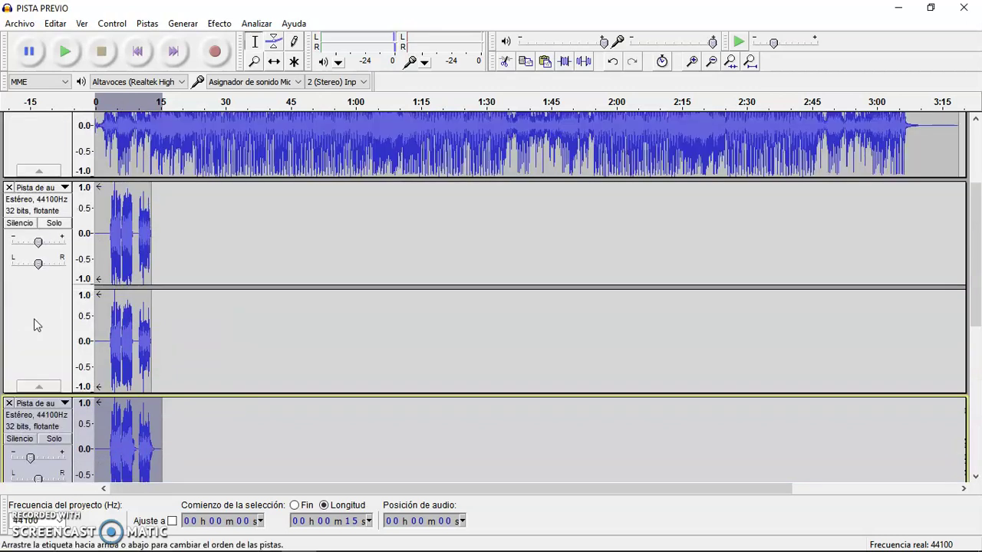
pyautogui.doubleClick(37, 244)
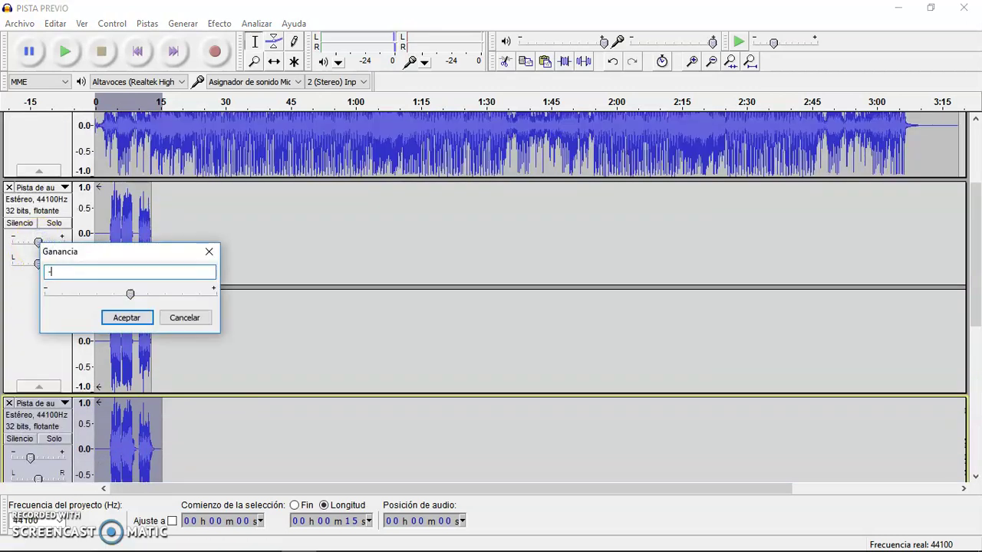
pyautogui.press('Return')
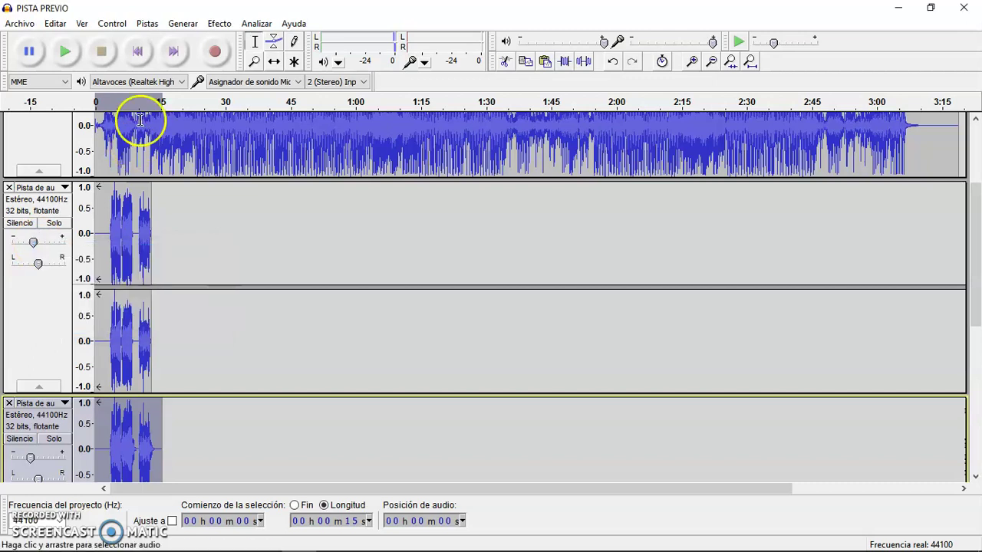
# Return to the start of the project, play the vocals together with the backing track, and stop playback.
pyautogui.click(146, 49)
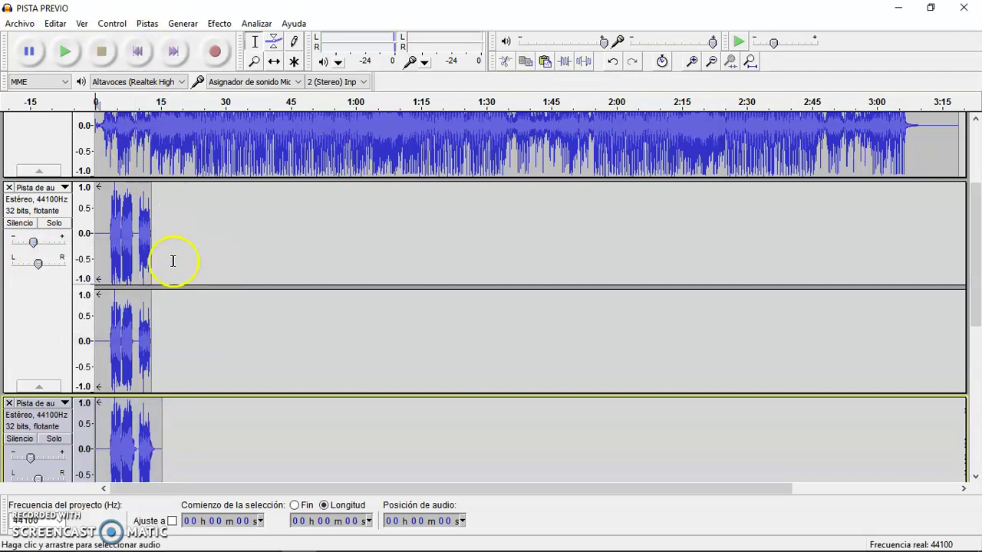
pyautogui.scroll(-2, 171, 259)
pyautogui.scroll(-2, 173, 261)
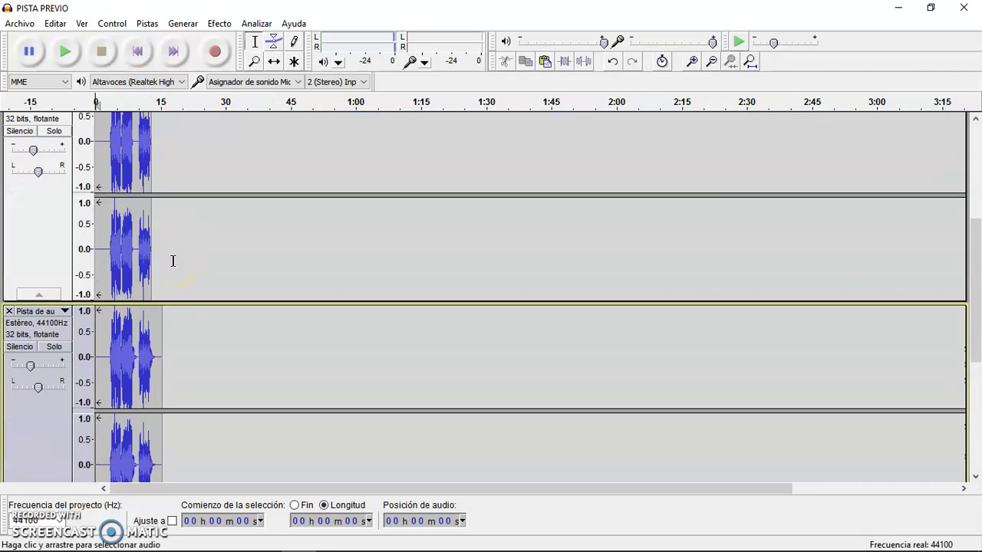
pyautogui.click(63, 54)
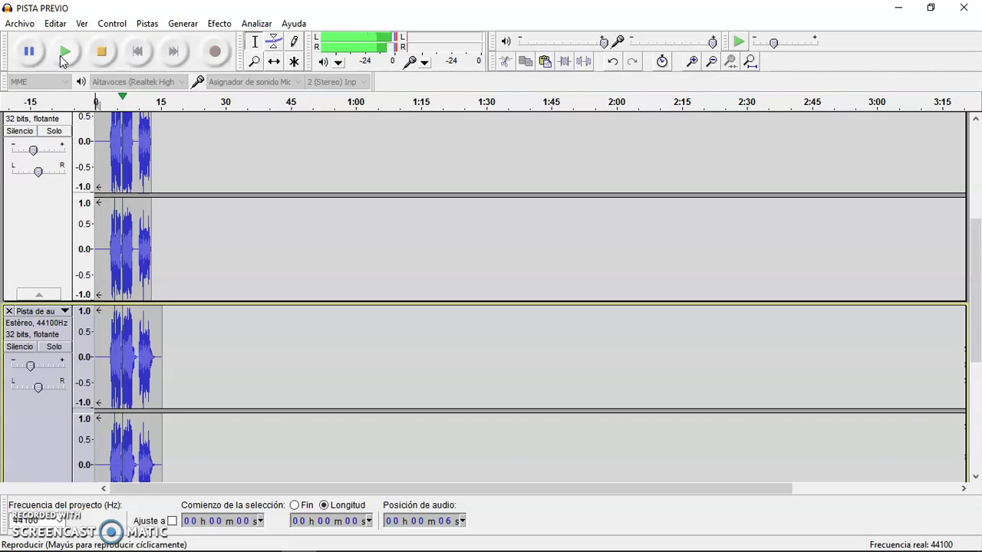
pyautogui.click(115, 53)
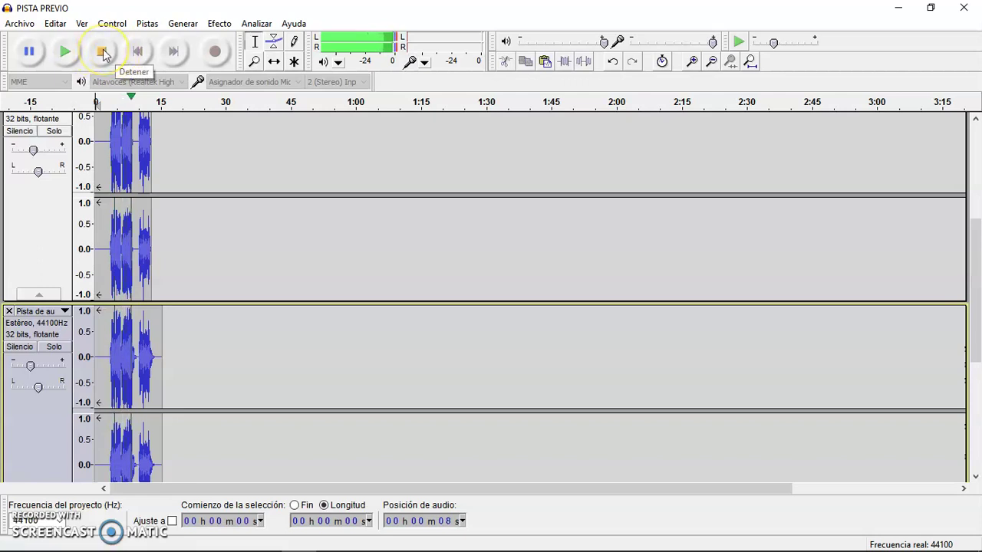
pyautogui.click(103, 52)
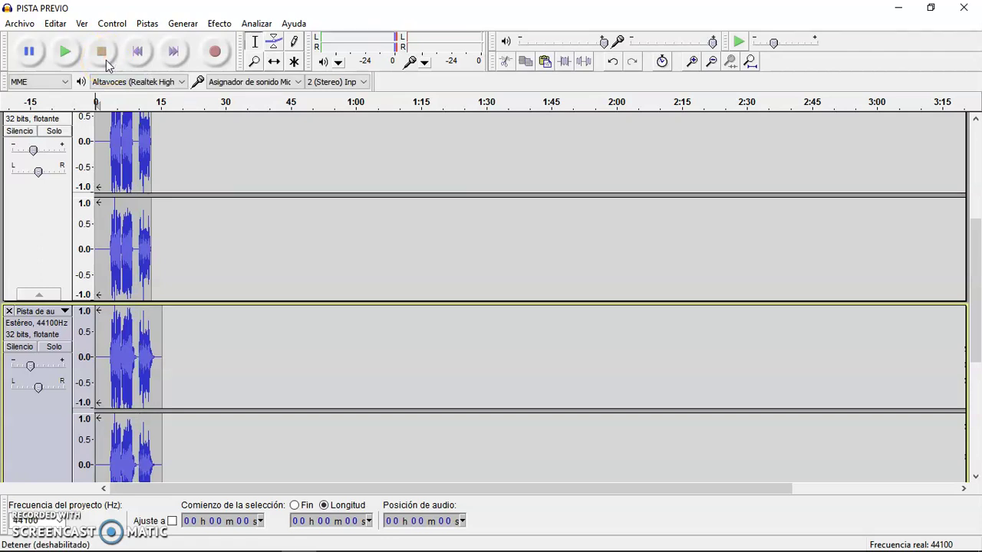
# Mute the backing track and play only the two vocal tracks from the start.
pyautogui.scroll(5, 131, 153)
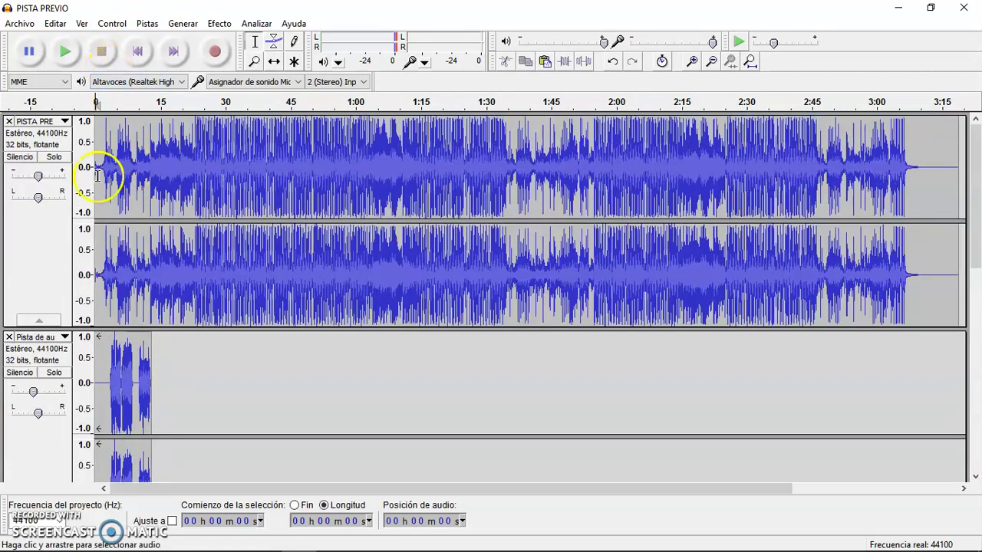
pyautogui.click(20, 157)
pyautogui.scroll(-5, 30, 172)
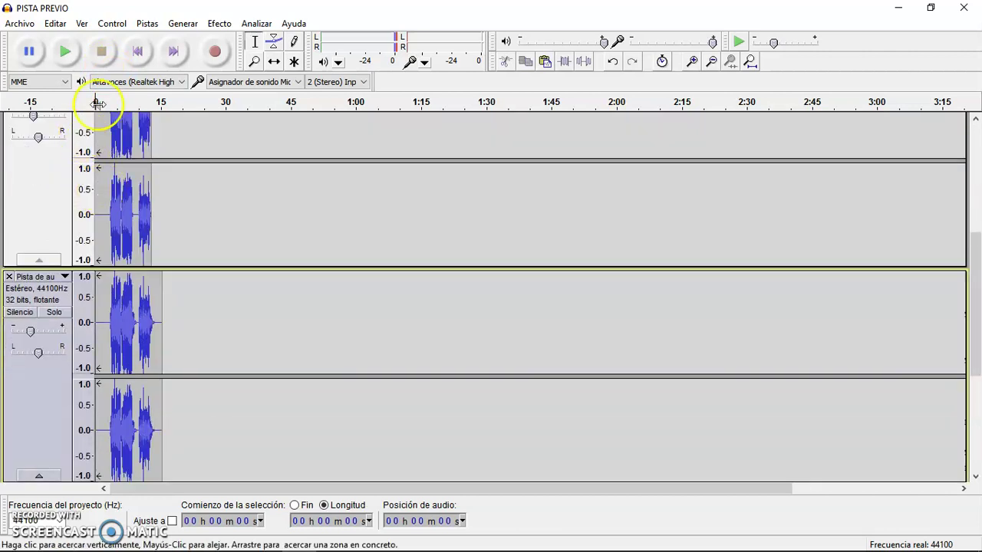
pyautogui.click(68, 54)
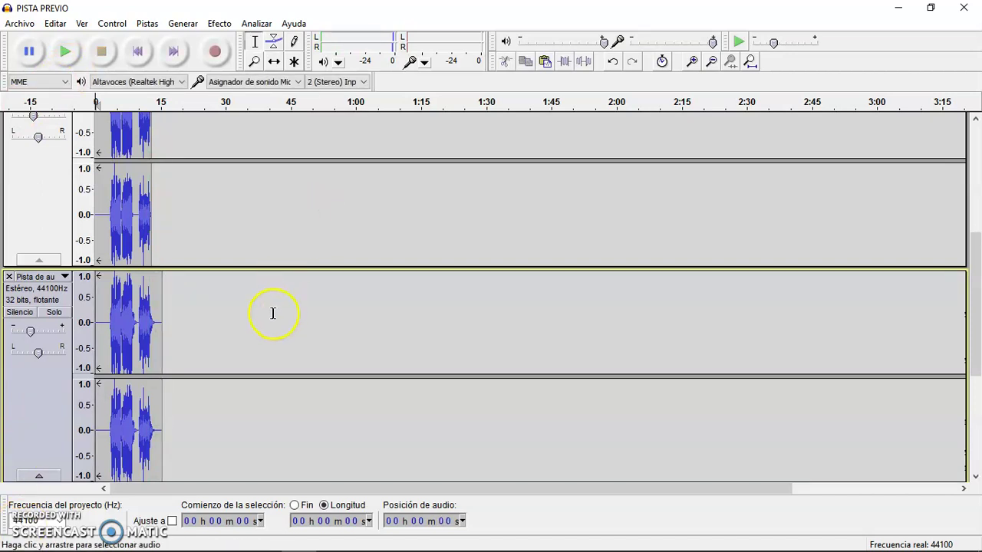
# Open the Antares Auto-Tune VST effect for the first vocal clip to view its settings, and close it without applying.
pyautogui.scroll(2, 272, 313)
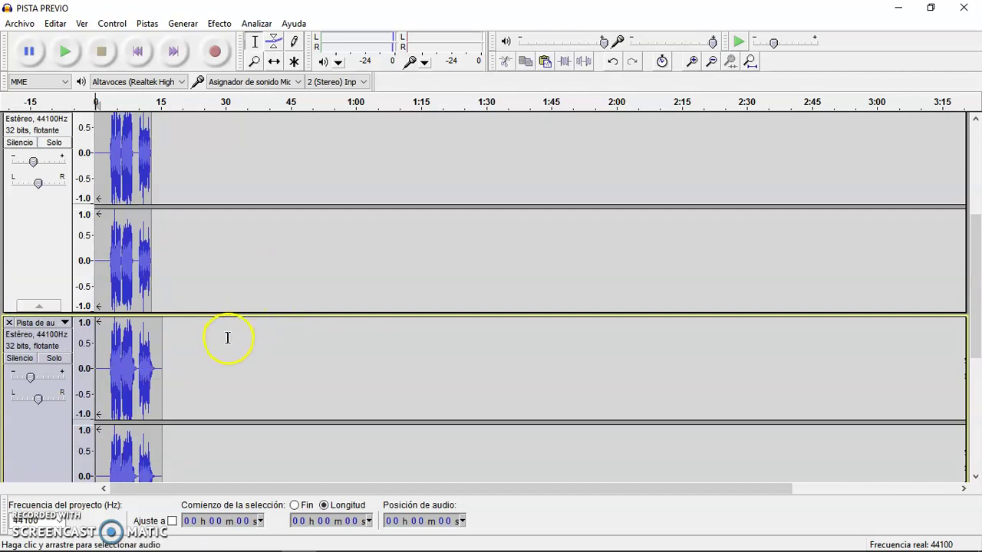
pyautogui.doubleClick(136, 285)
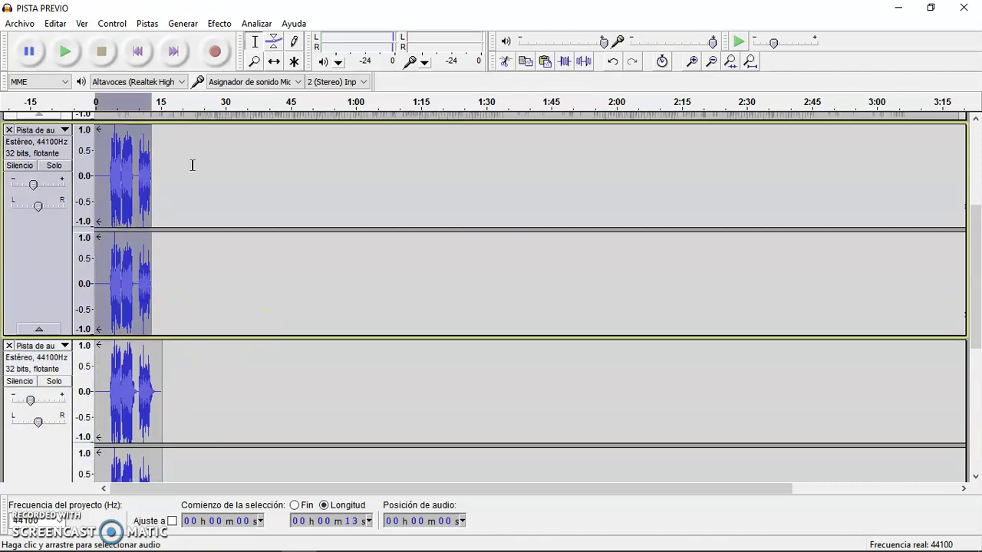
pyautogui.click(219, 23)
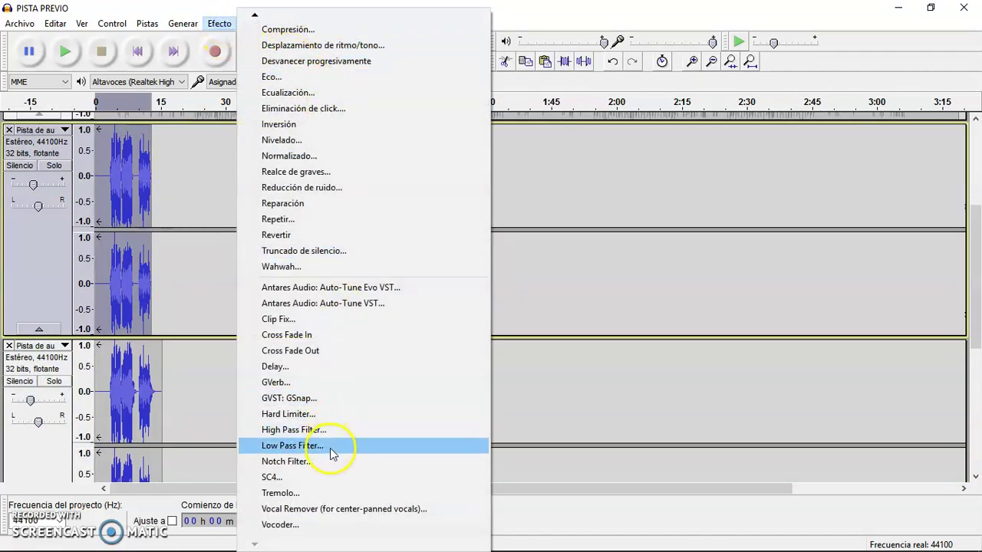
pyautogui.click(346, 304)
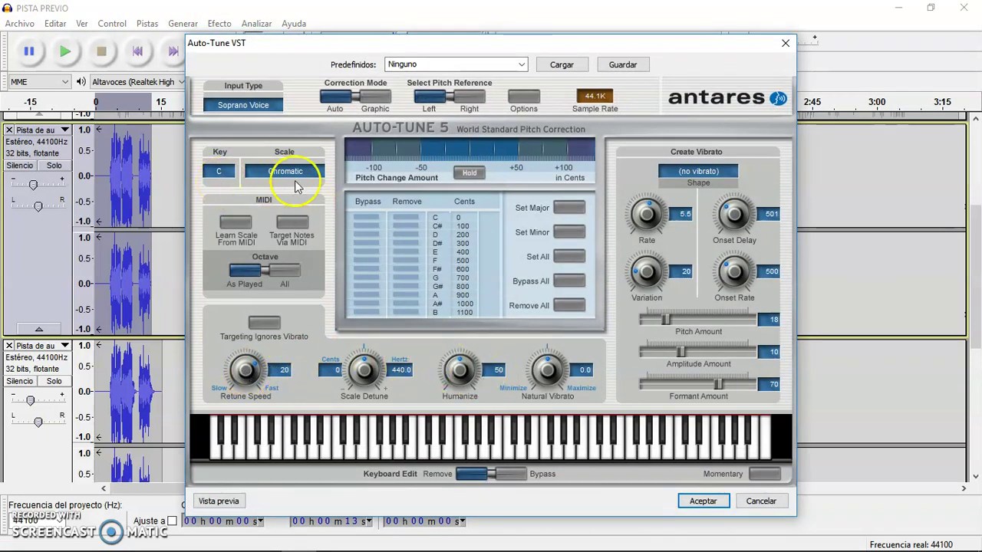
pyautogui.click(785, 44)
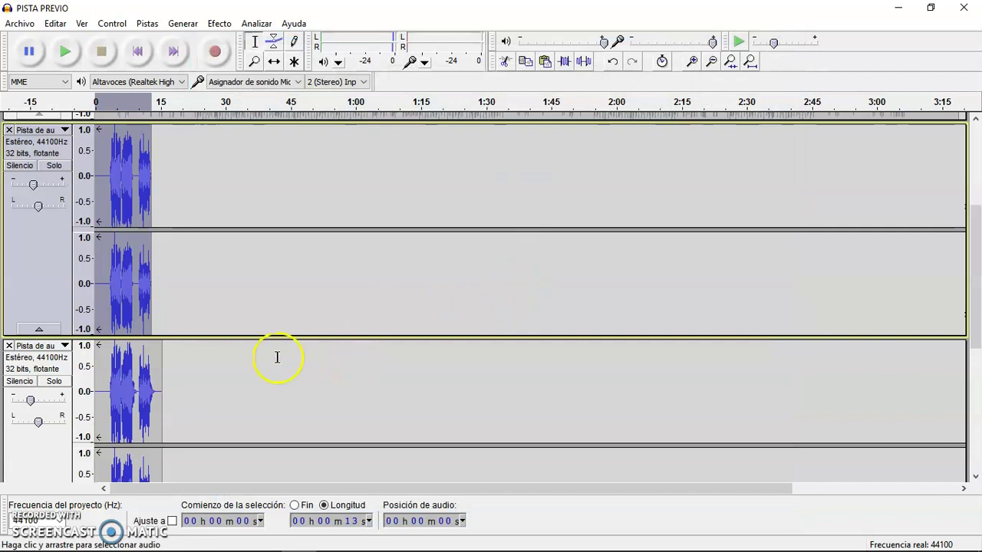
# Delete the delayed second vocal track below the first one.
pyautogui.scroll(-1, 254, 358)
pyautogui.scroll(2, 138, 313)
pyautogui.scroll(-2, 136, 311)
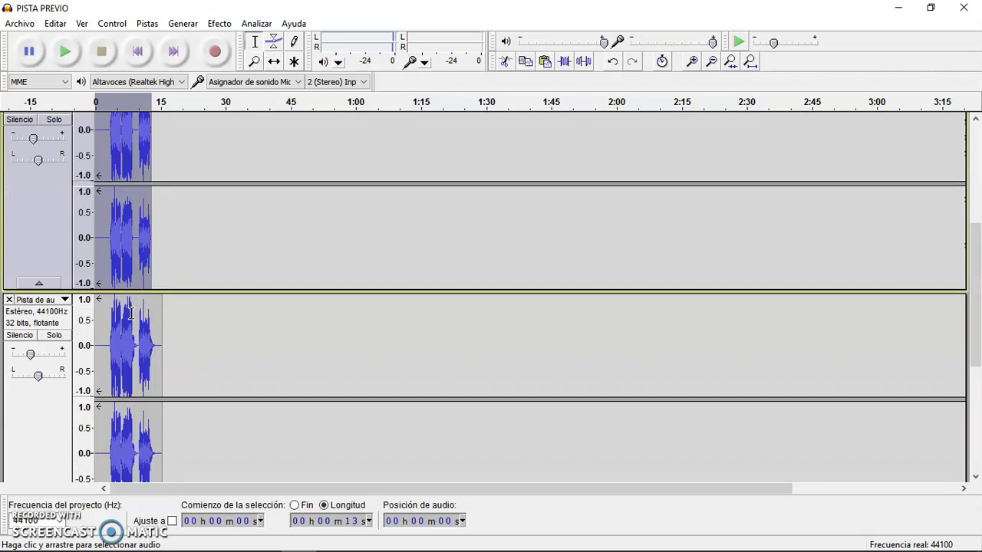
pyautogui.click(15, 300)
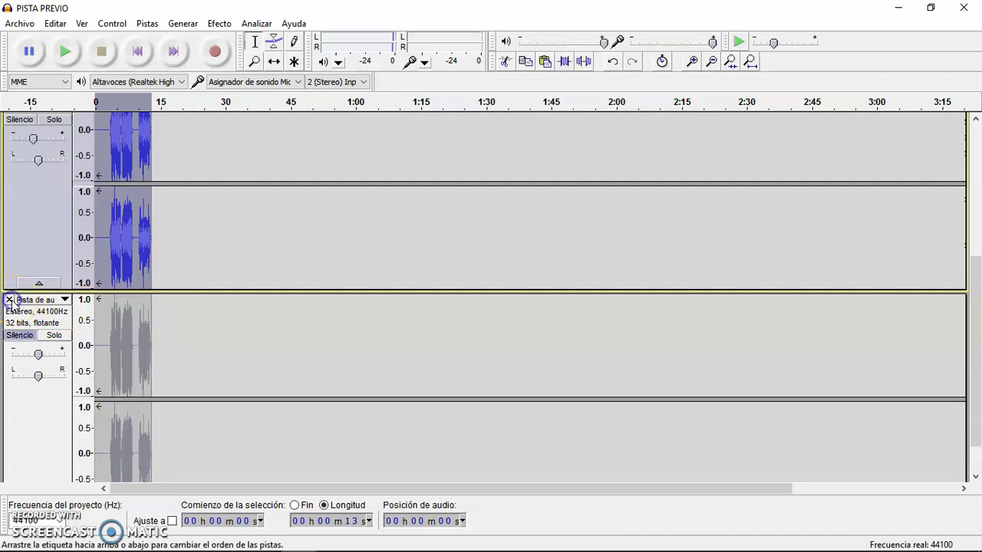
# Unmute the remaining copy of the vocal track below the first vocal track.
pyautogui.moveTo(31, 354); pyautogui.dragTo(37, 354)
pyautogui.click(33, 338)
pyautogui.scroll(-2, 147, 345)
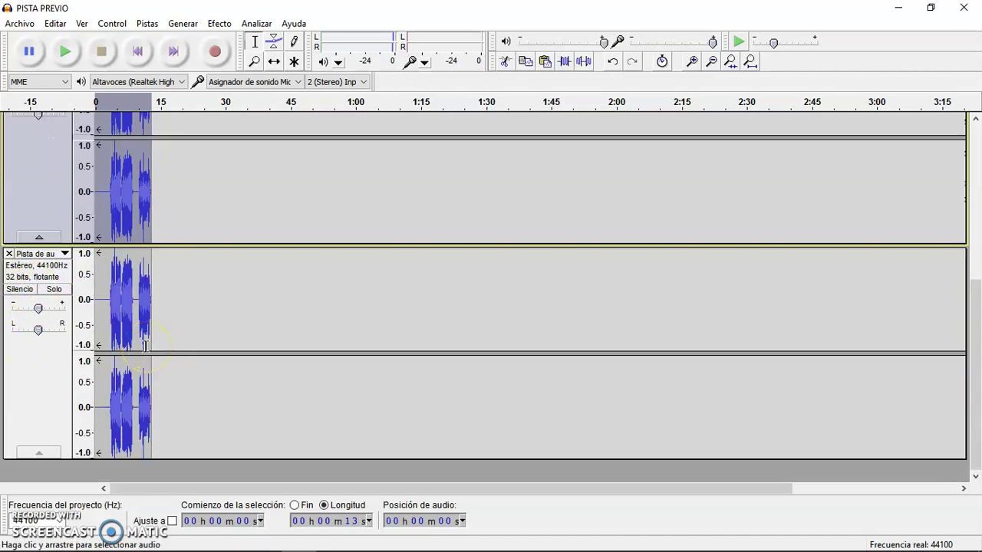
# Examine the separate sung phrases and the silent gaps between them in the lower vocal track.
pyautogui.click(145, 346)
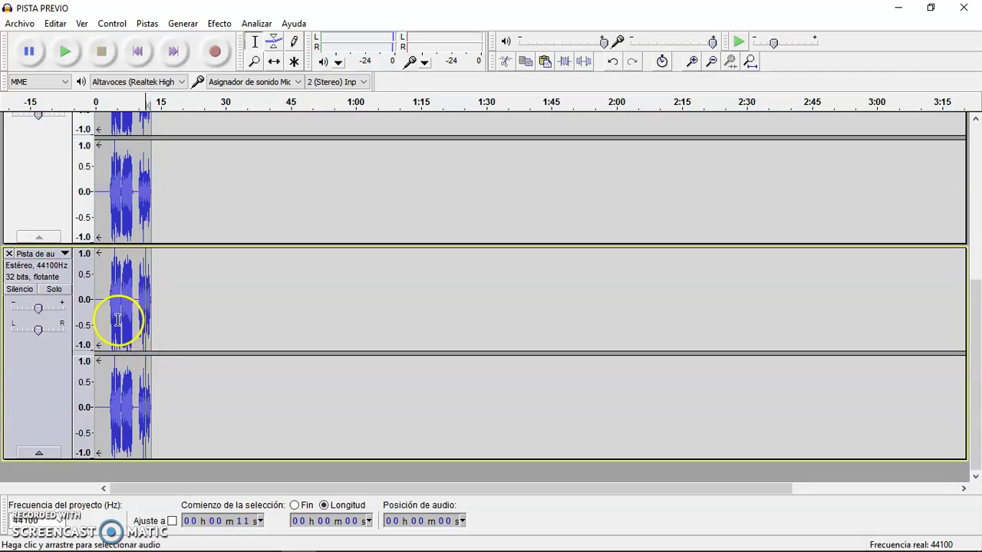
pyautogui.hotkey('ctrl', '1')
pyautogui.hotkey('ctrl', '1')
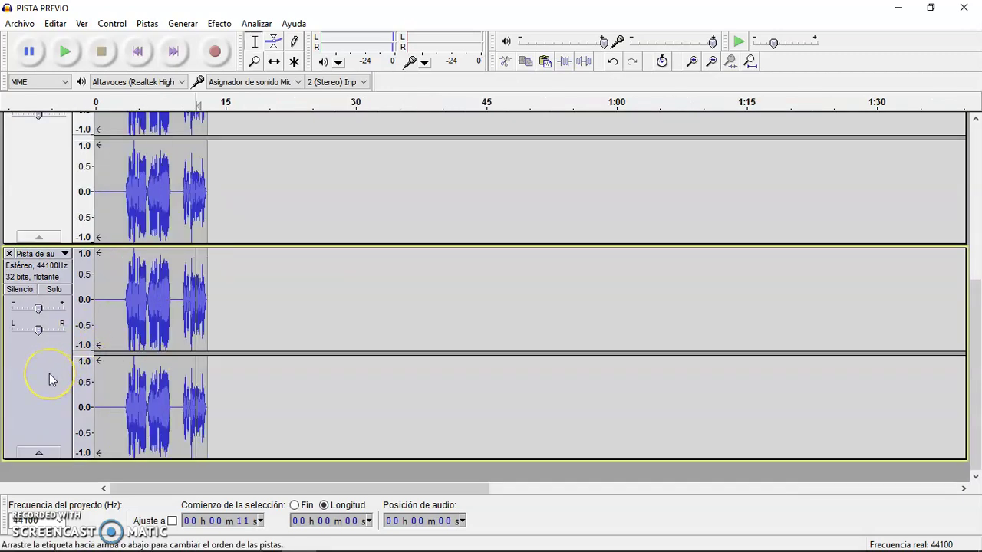
pyautogui.hotkey('ctrl', '1')
pyautogui.hotkey('ctrl', '1')
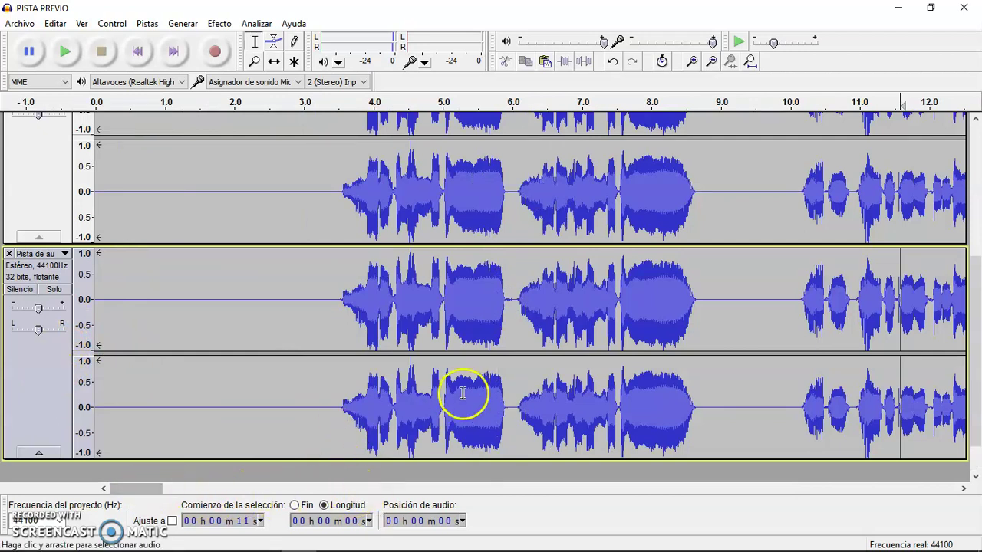
pyautogui.scroll(5, 462, 393)
pyautogui.scroll(-5, 463, 393)
pyautogui.click(334, 299)
pyautogui.moveTo(340, 300); pyautogui.dragTo(506, 355)
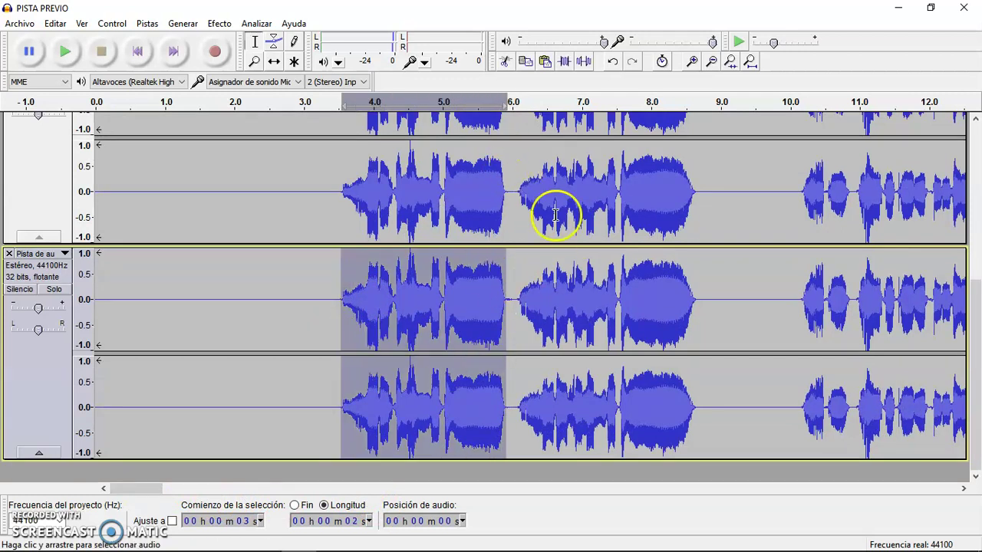
pyautogui.moveTo(518, 318); pyautogui.dragTo(502, 316)
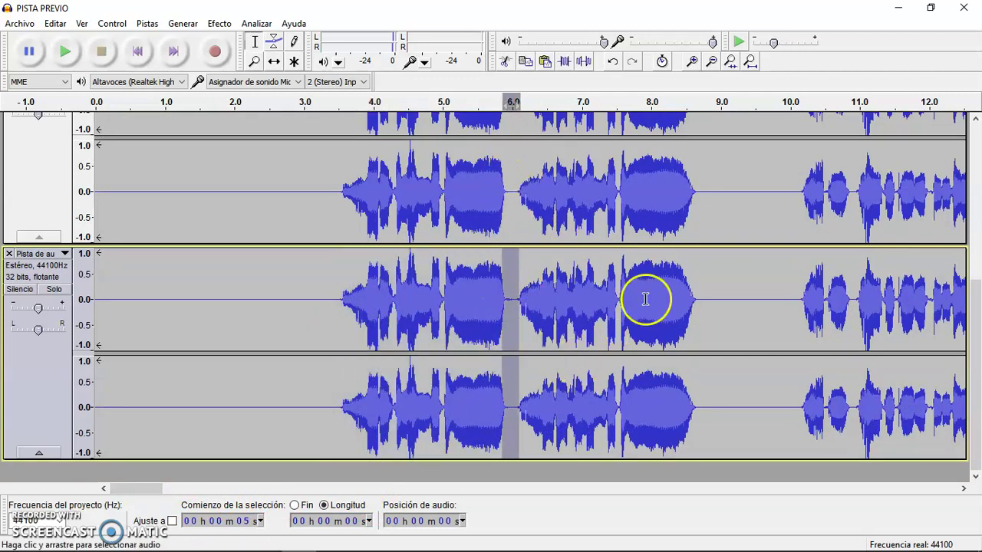
pyautogui.moveTo(695, 314); pyautogui.dragTo(800, 327)
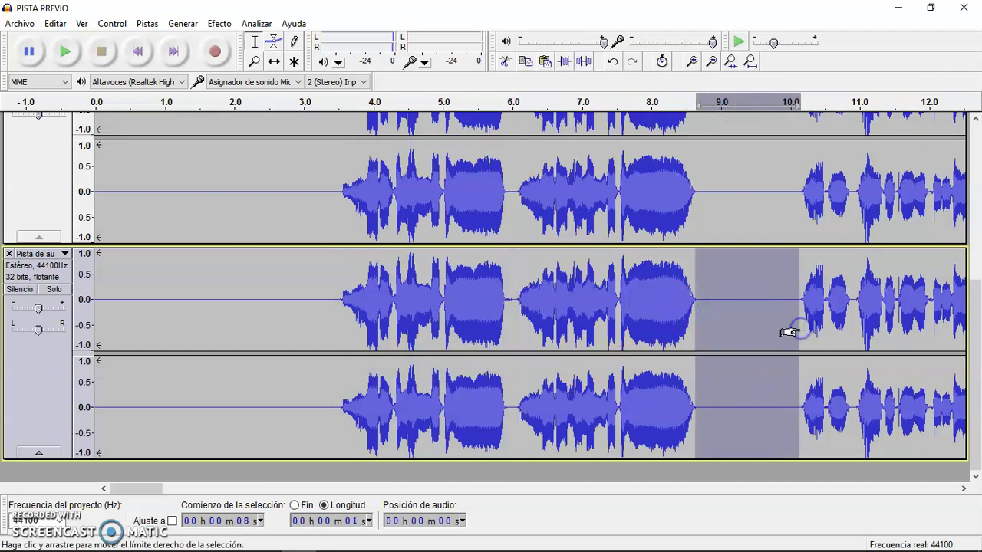
pyautogui.click(500, 294)
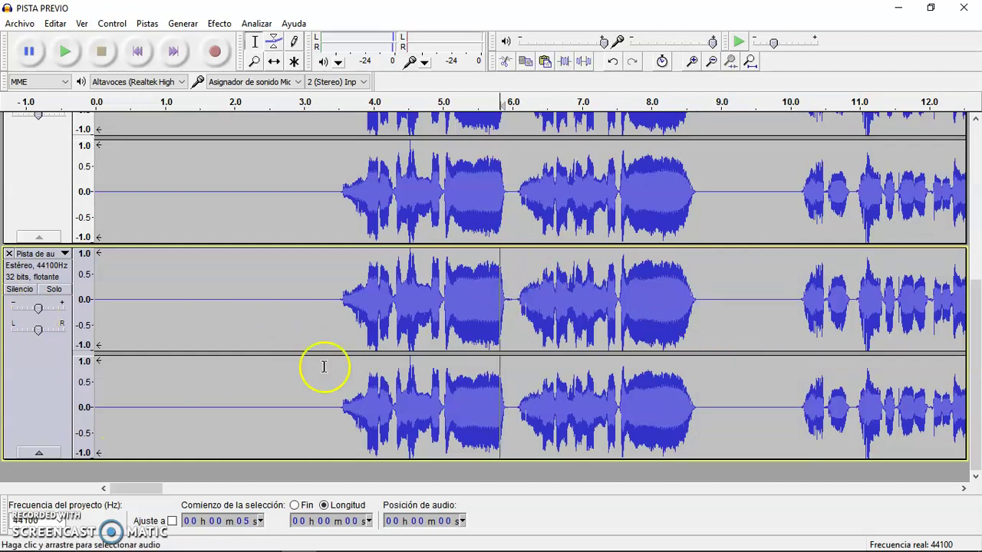
# Reset the first vocal track's gain to its neutral centre position.
pyautogui.scroll(2, 84, 222)
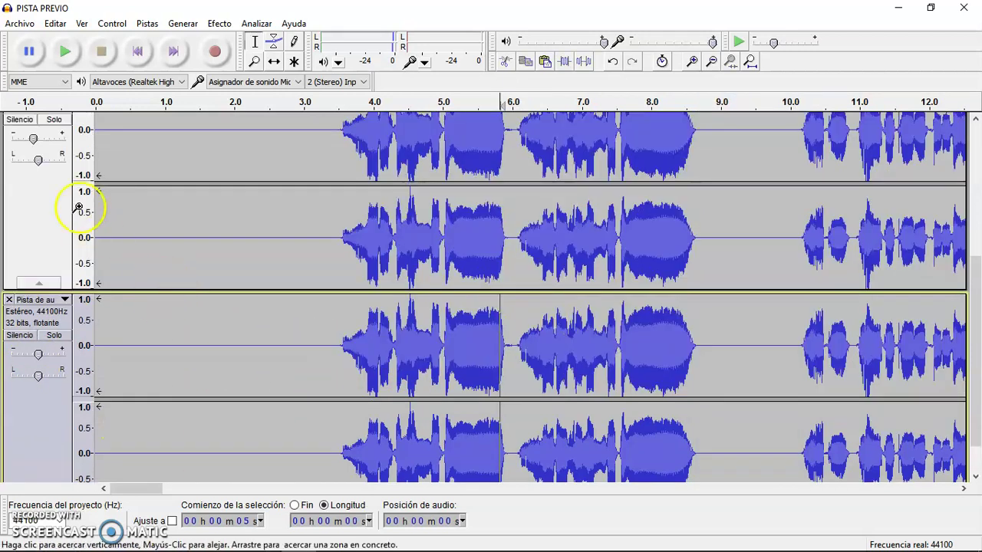
pyautogui.doubleClick(33, 139)
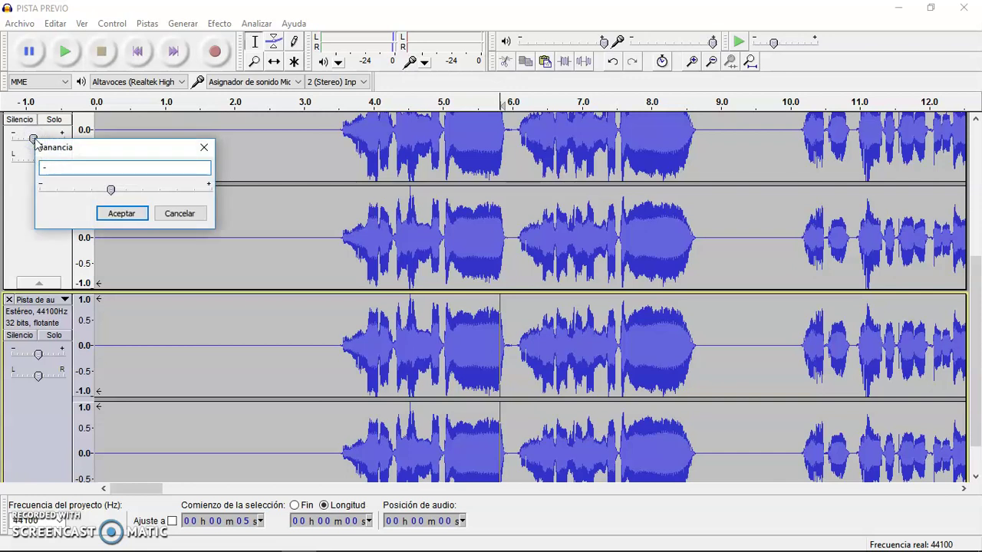
pyautogui.press('Return')
# Apply the fade-in effect (Aparecer progresivamente) to the lower vocal track's first phrase, from about 3.5 to 5.9 seconds.
pyautogui.scroll(-2, 261, 311)
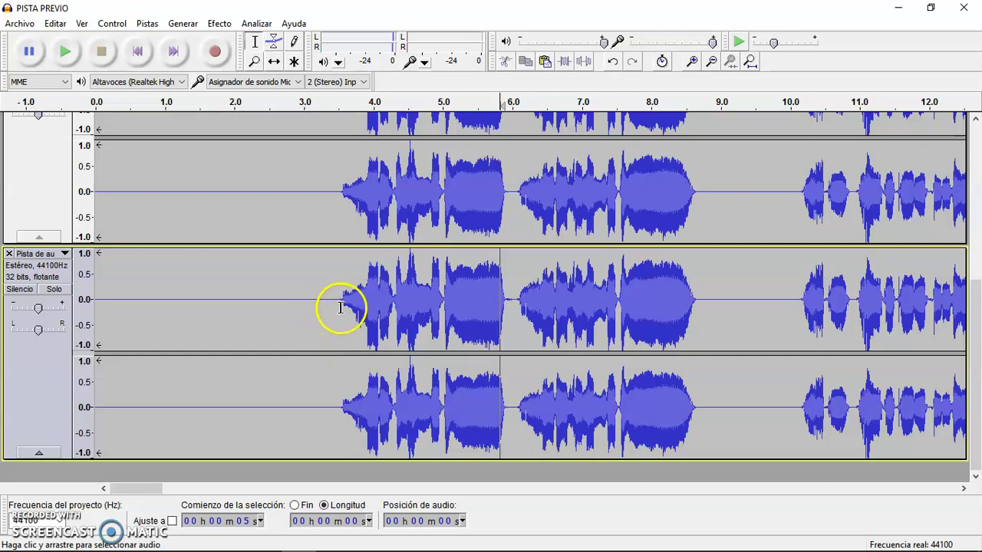
pyautogui.moveTo(339, 309); pyautogui.dragTo(507, 332)
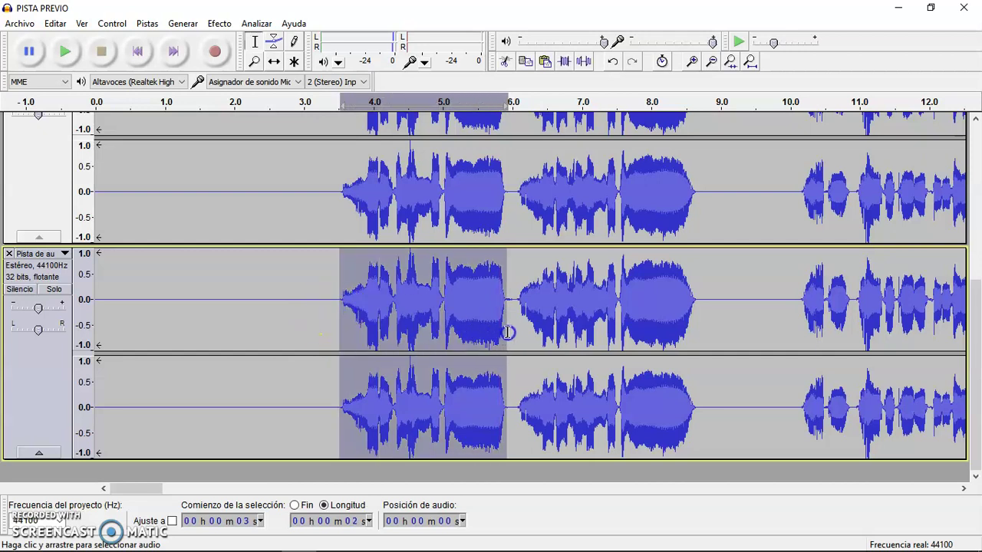
pyautogui.click(220, 23)
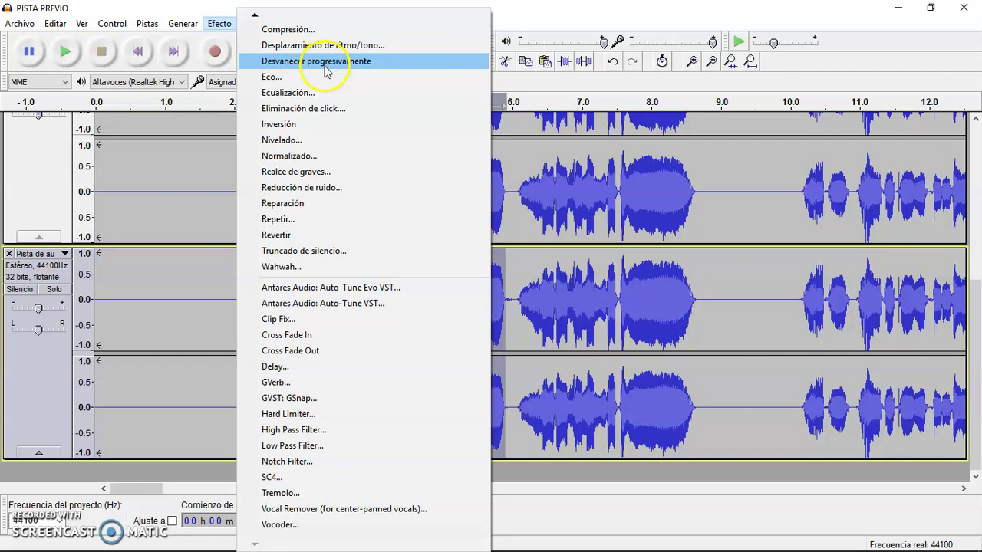
pyautogui.click(254, 14)
pyautogui.click(254, 14)
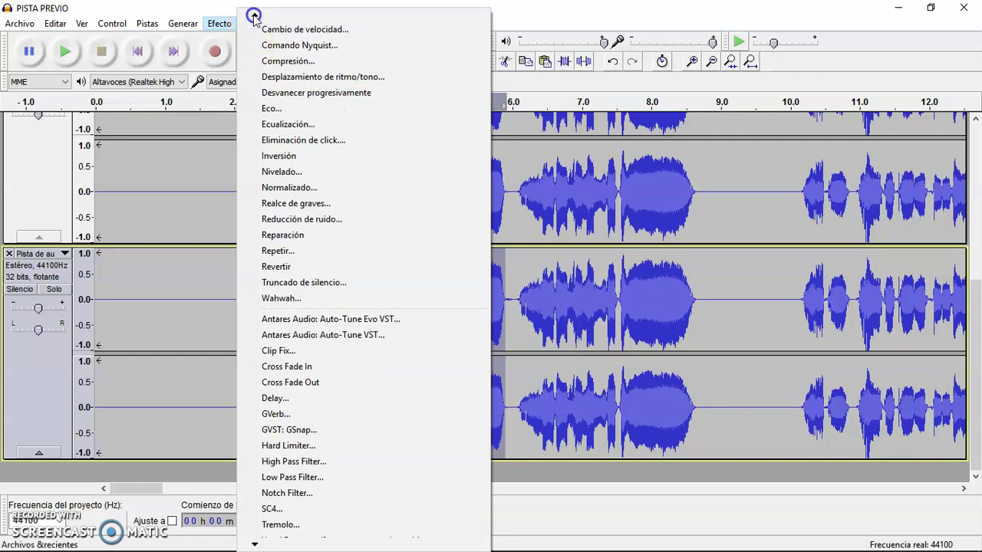
pyautogui.click(254, 15)
pyautogui.doubleClick(253, 15)
pyautogui.doubleClick(252, 20)
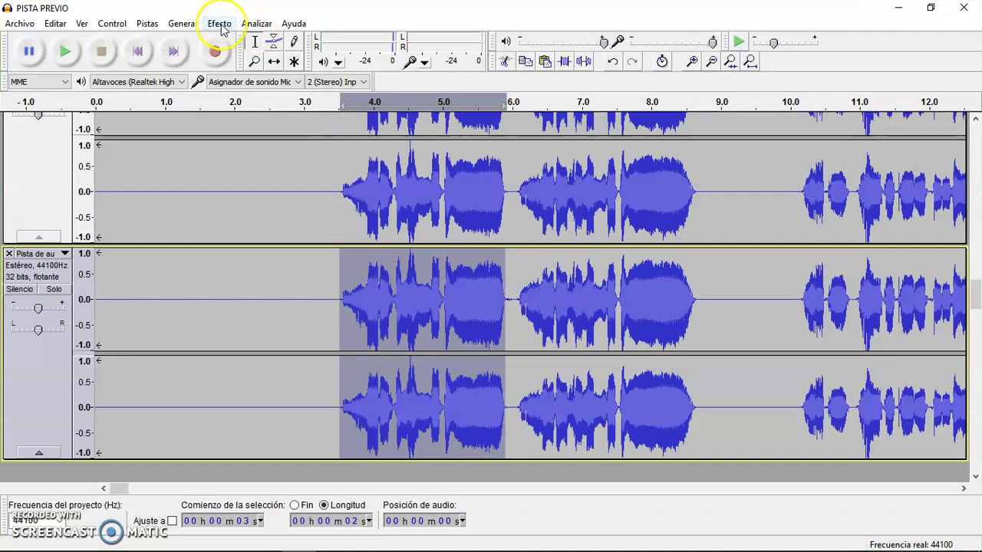
pyautogui.click(220, 25)
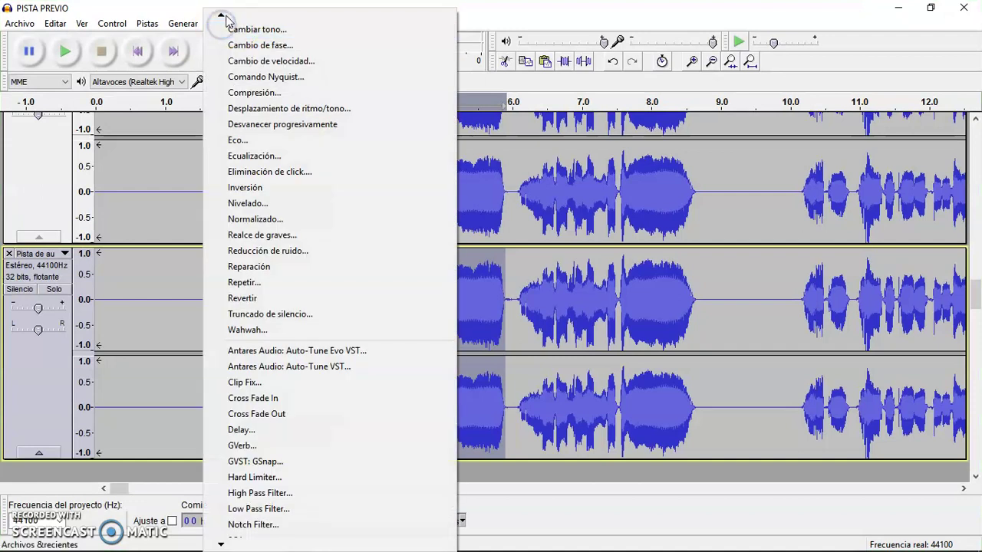
pyautogui.doubleClick(220, 17)
pyautogui.doubleClick(219, 31)
pyautogui.click(220, 24)
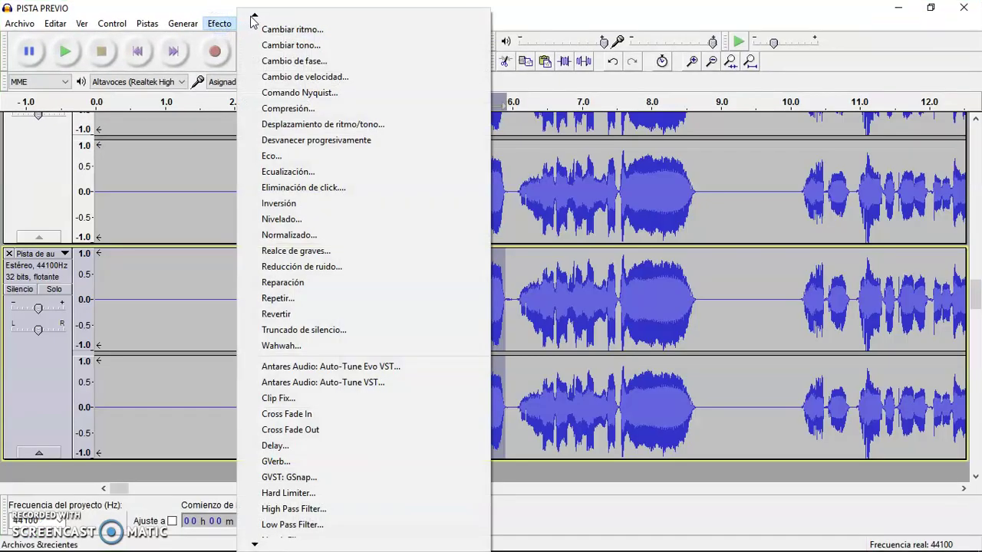
pyautogui.click(254, 17)
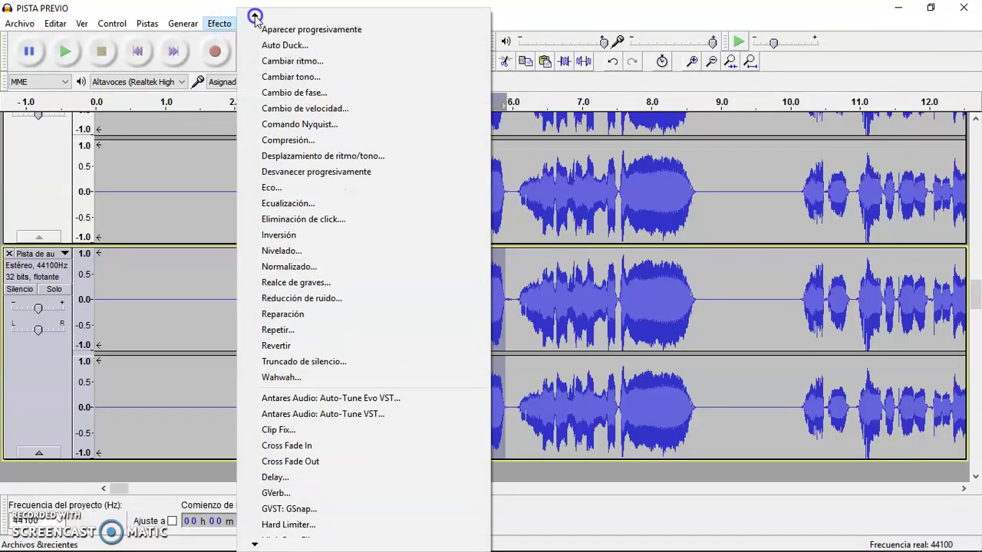
pyautogui.click(254, 17)
pyautogui.click(255, 17)
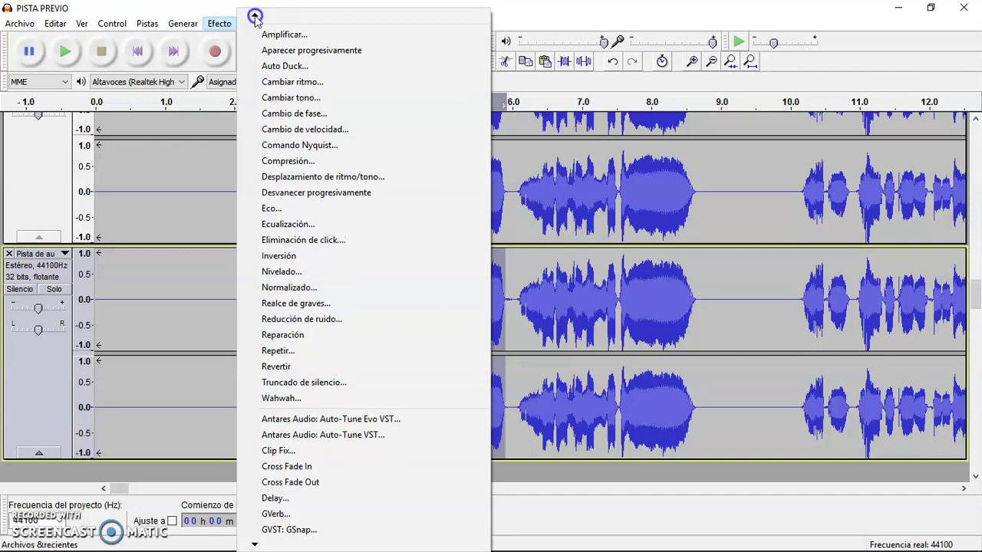
pyautogui.click(302, 51)
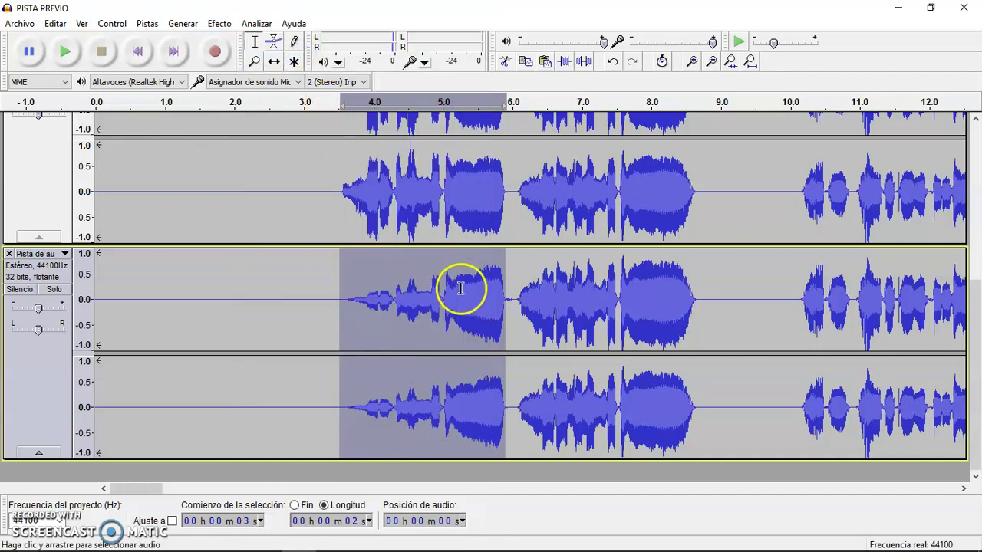
# Apply the same fade-in to the lower vocal track's second phrase, from about 6.1 to 8.6 seconds.
pyautogui.click(522, 319)
pyautogui.moveTo(518, 317); pyautogui.dragTo(693, 348)
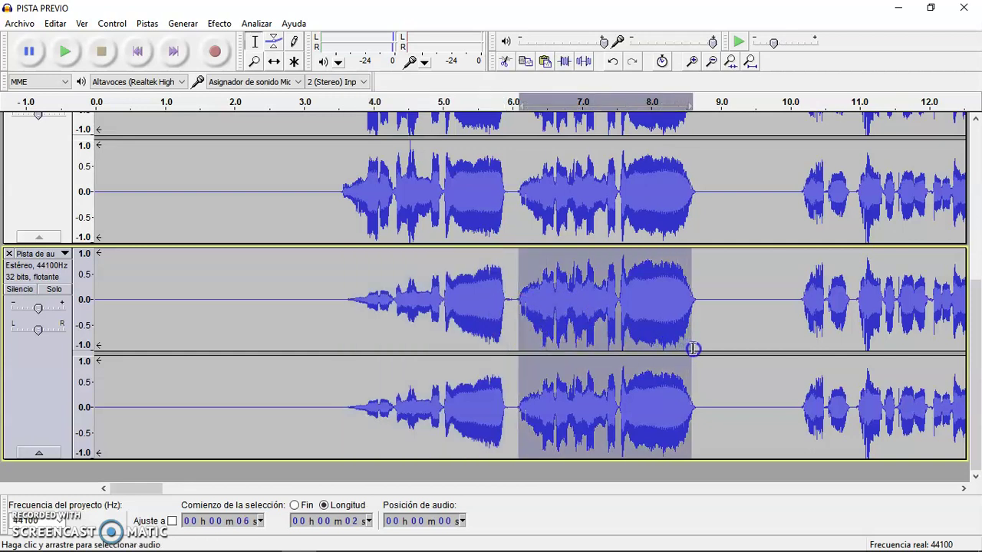
pyautogui.click(220, 23)
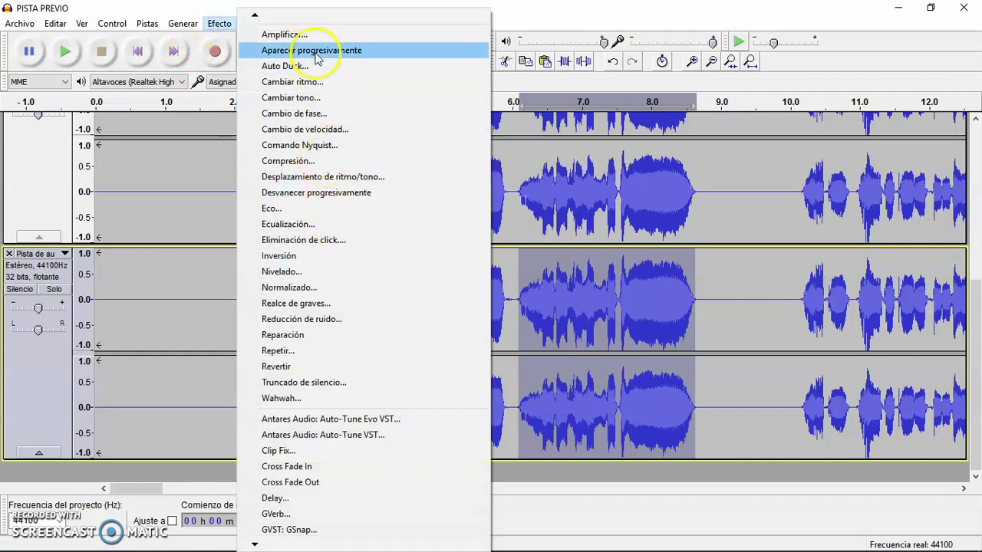
pyautogui.click(347, 50)
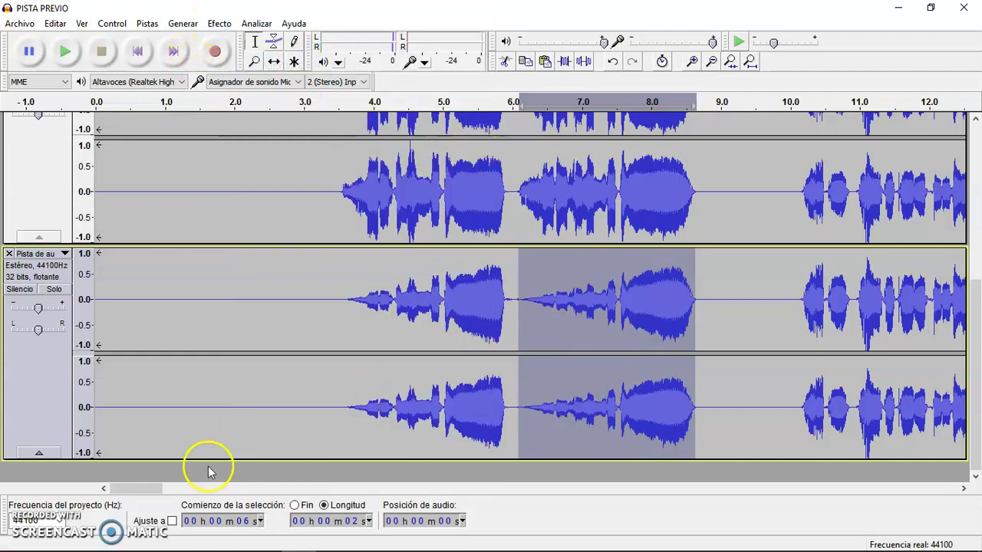
# Fade in the last phrase of the lower vocal track, from about 10.2 to 12.8 seconds.
pyautogui.moveTo(153, 487); pyautogui.dragTo(188, 489)
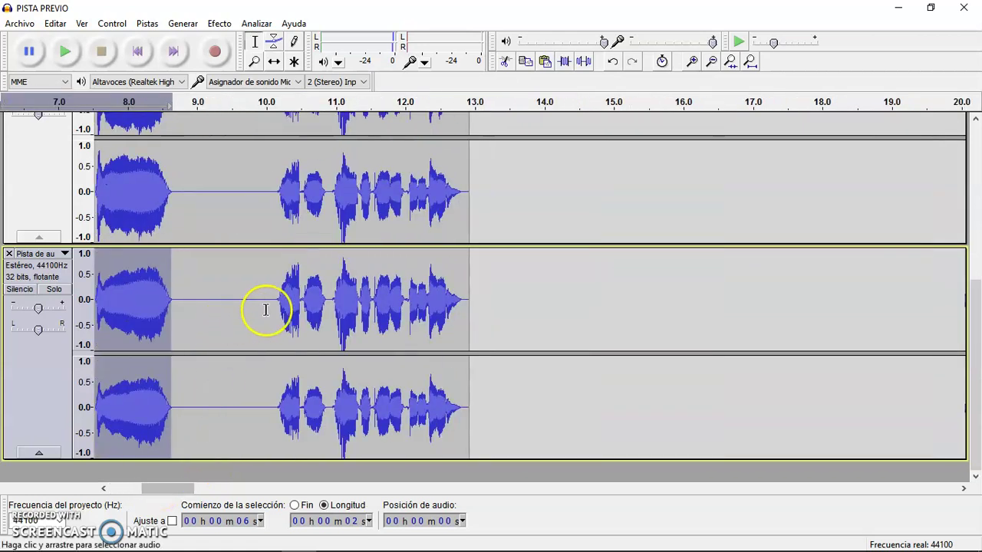
pyautogui.moveTo(277, 310); pyautogui.dragTo(463, 332)
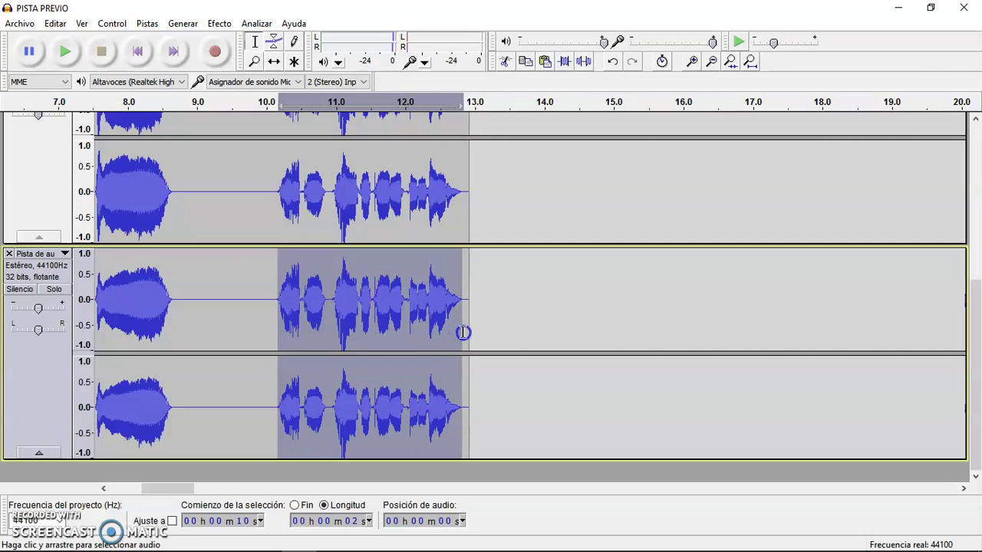
pyautogui.click(219, 23)
pyautogui.click(333, 50)
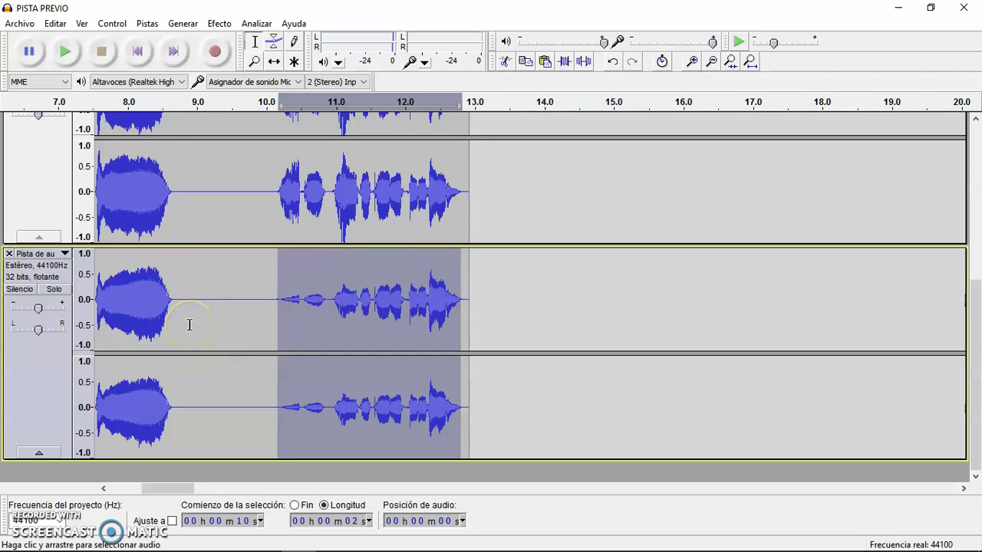
# Apply a regular Delay to the whole lower vocal clip with 5.5 dB decay, 0.50 seconds delay time, 0.00 pitch change and 5 echoes.
pyautogui.hotkey('ctrl', '3')
pyautogui.hotkey('ctrl', '3')
pyautogui.hotkey('ctrl', '3')
pyautogui.hotkey('ctrl', '3')
pyautogui.doubleClick(110, 307)
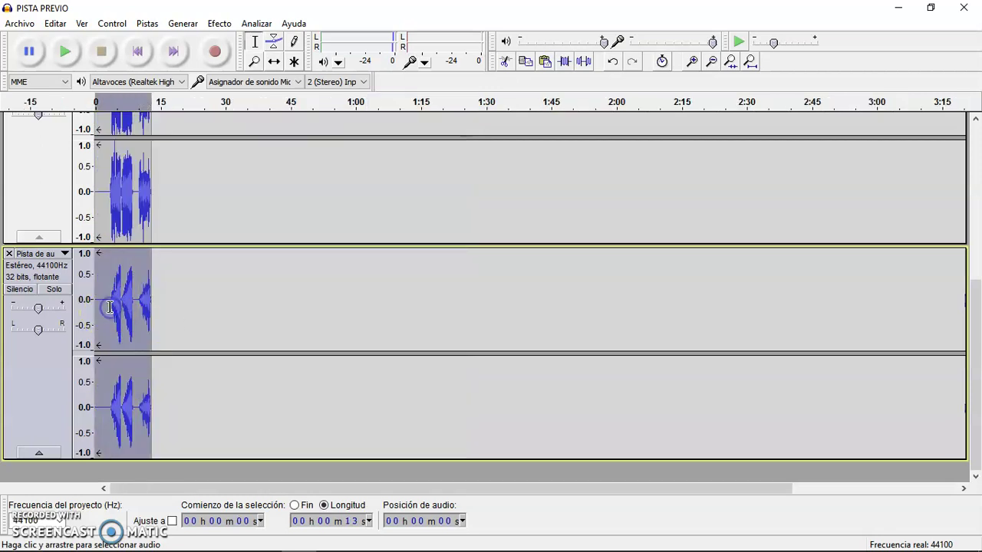
pyautogui.click(219, 24)
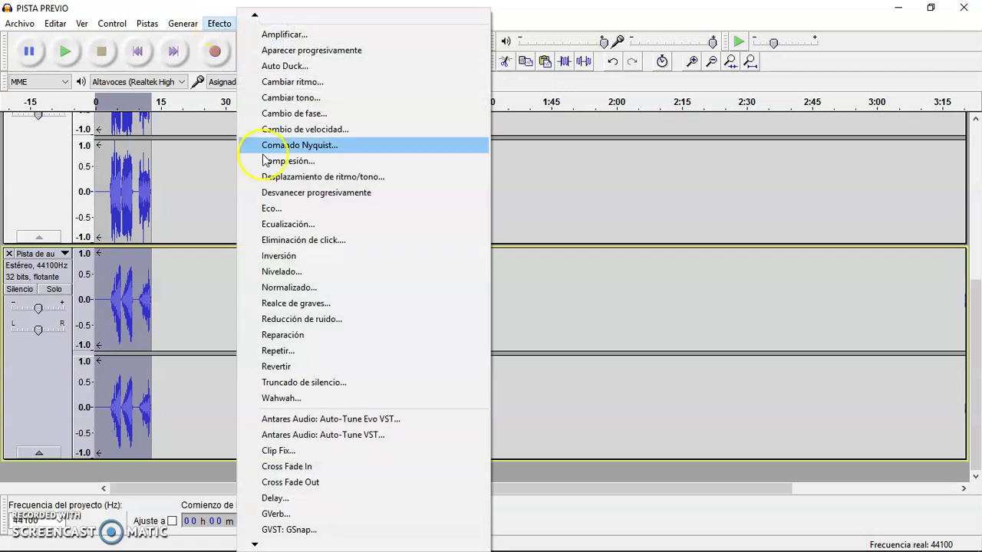
pyautogui.click(301, 499)
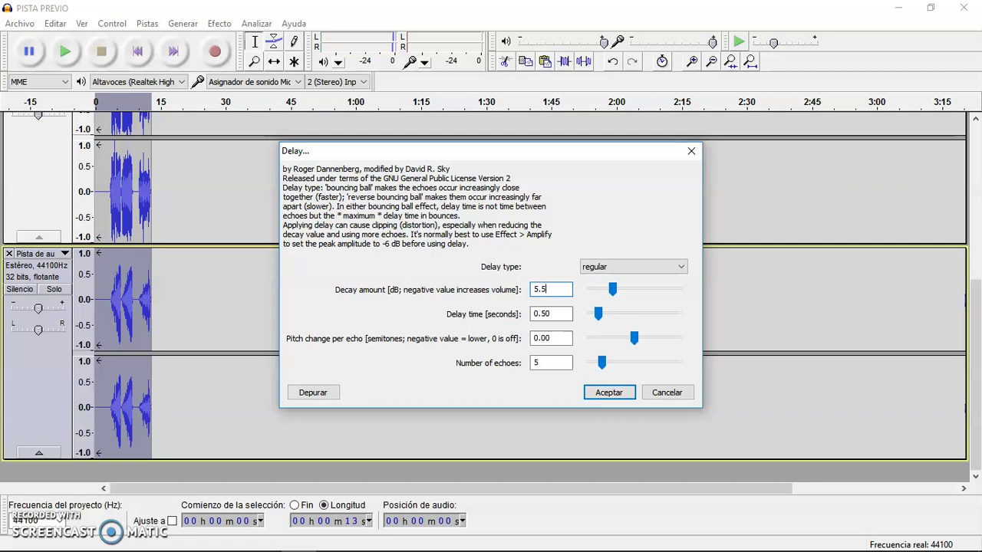
pyautogui.press('Return')
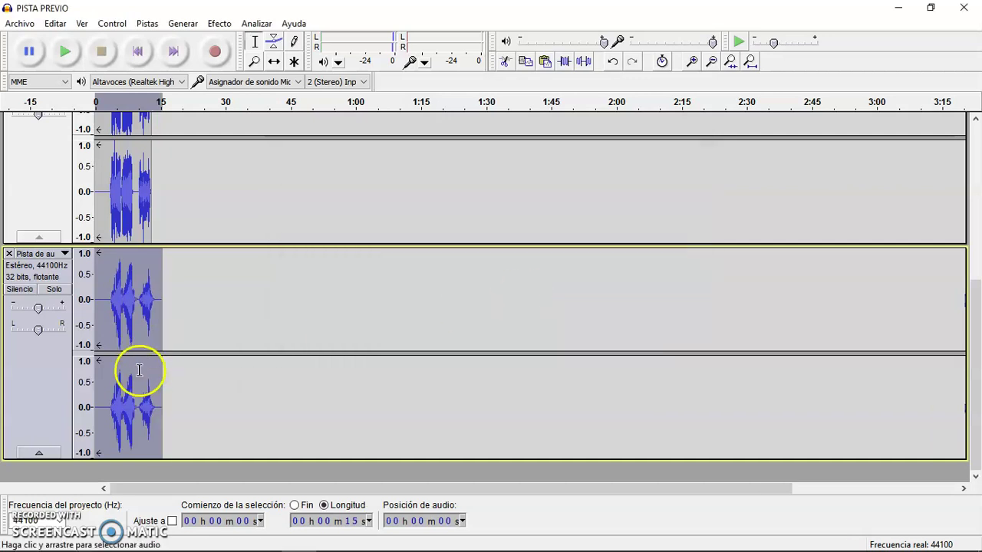
# Mute the first vocal track and play the faded, delayed vocal copy alone from about 2 seconds.
pyautogui.scroll(1, 119, 215)
pyautogui.scroll(2, 32, 168)
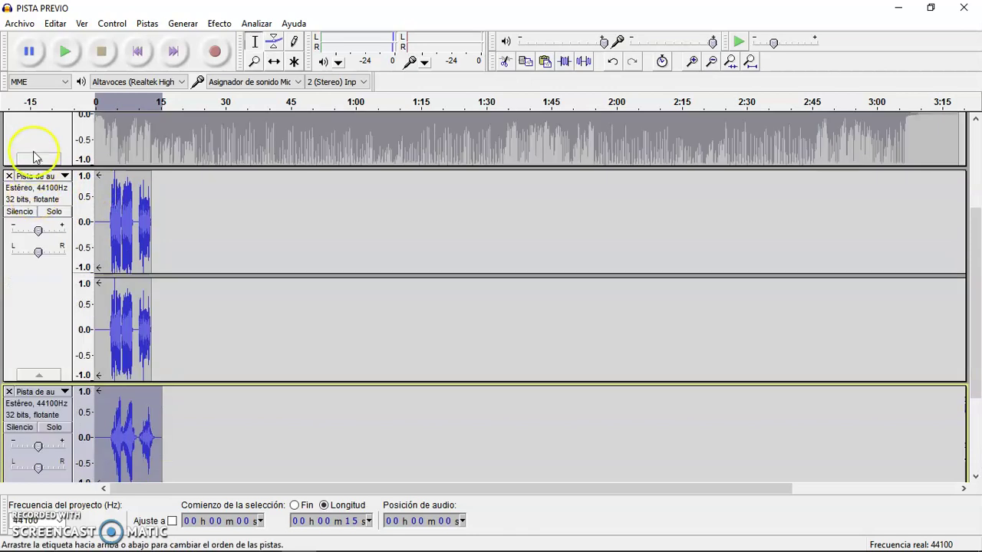
pyautogui.click(21, 212)
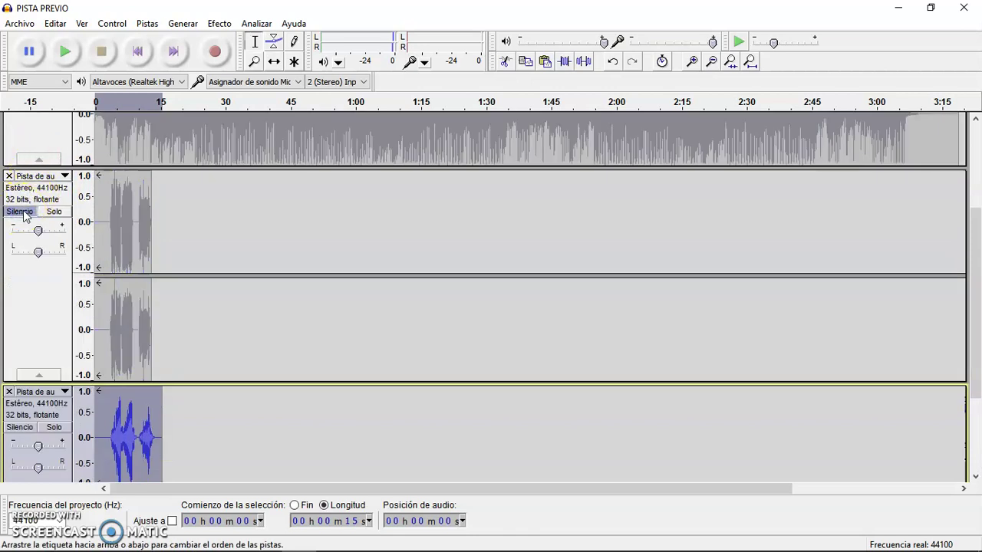
pyautogui.scroll(-3, 66, 277)
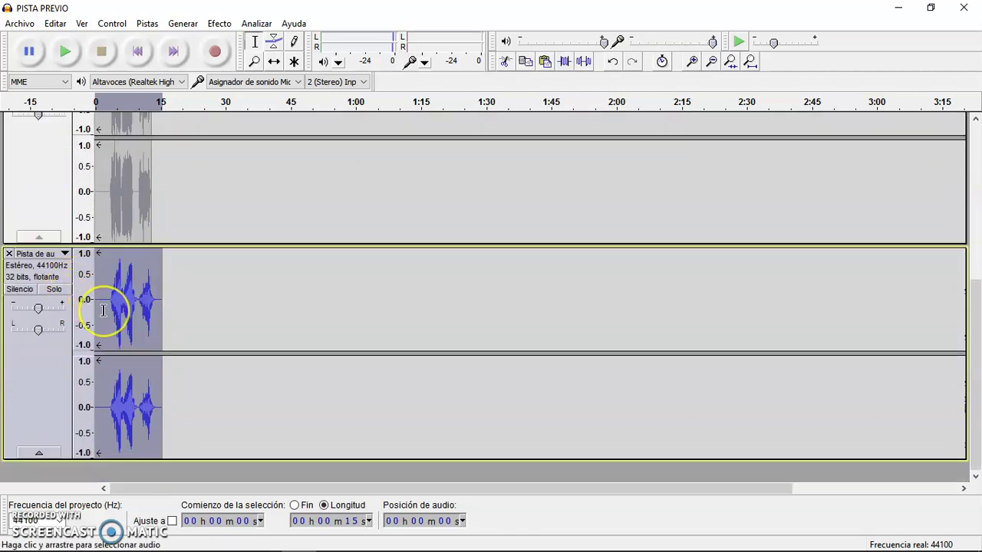
pyautogui.click(104, 310)
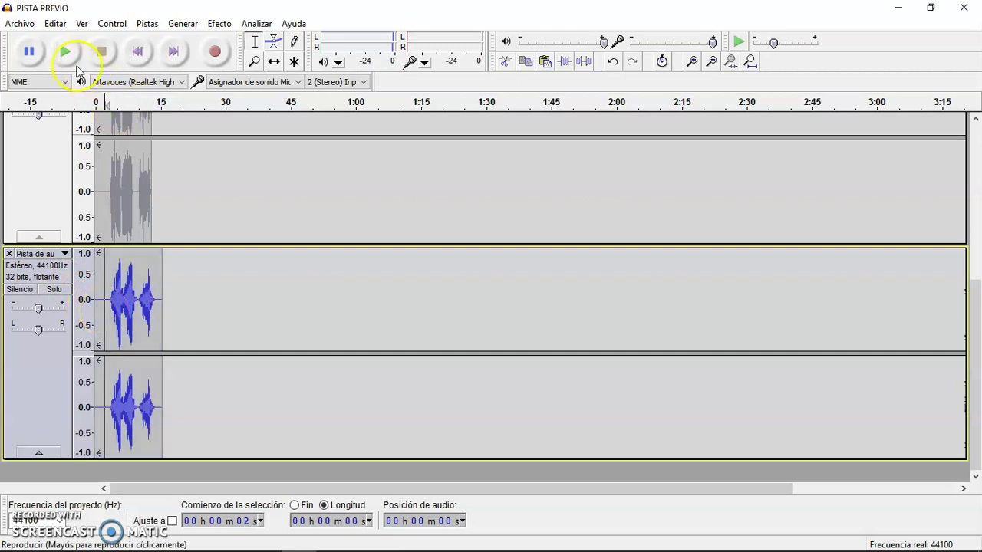
pyautogui.click(65, 51)
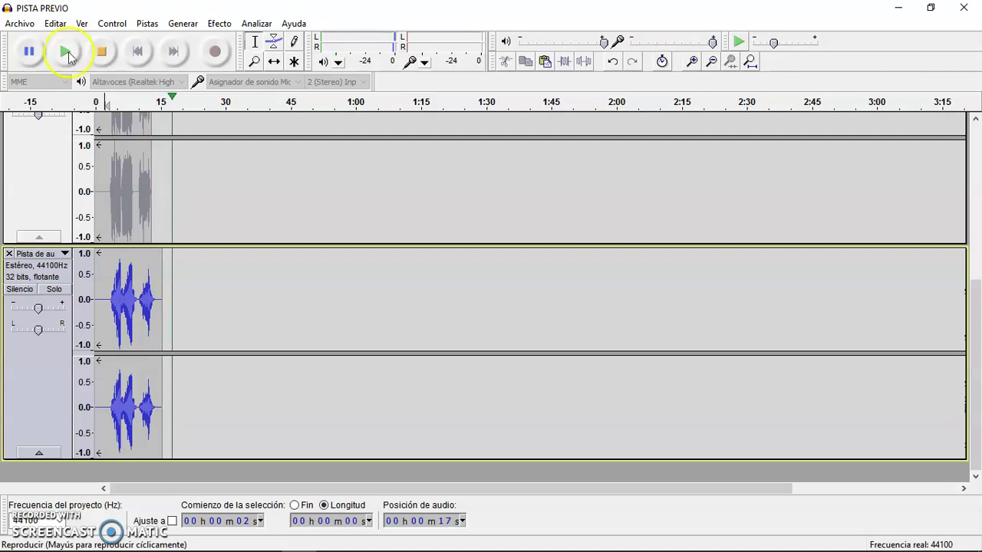
# Stop playback and unmute the first vocal track.
pyautogui.click(105, 60)
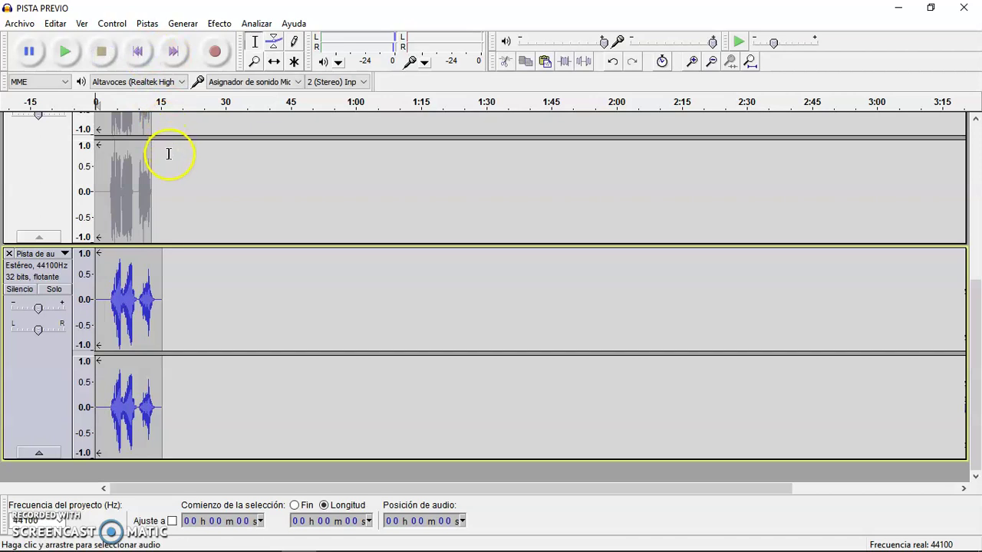
pyautogui.scroll(3, 173, 262)
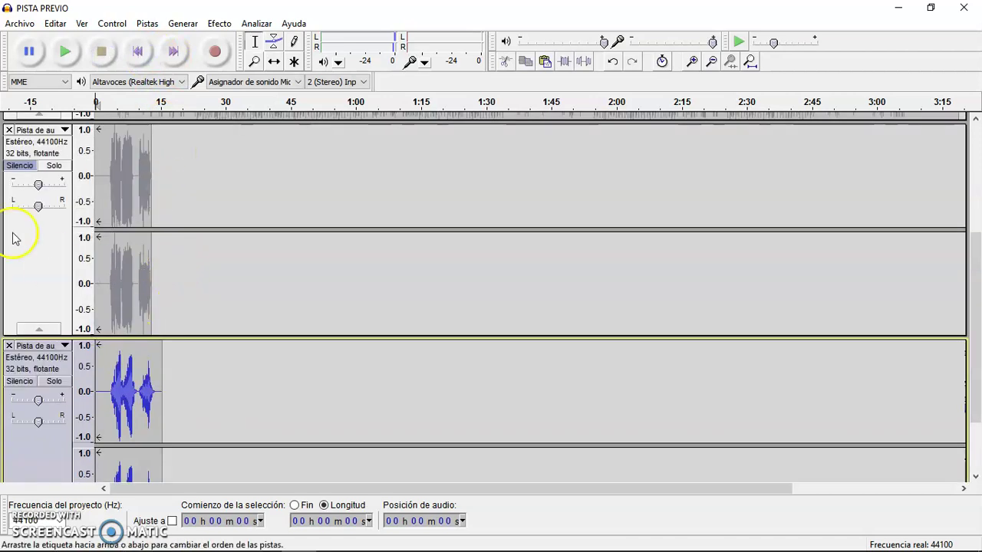
pyautogui.click(19, 167)
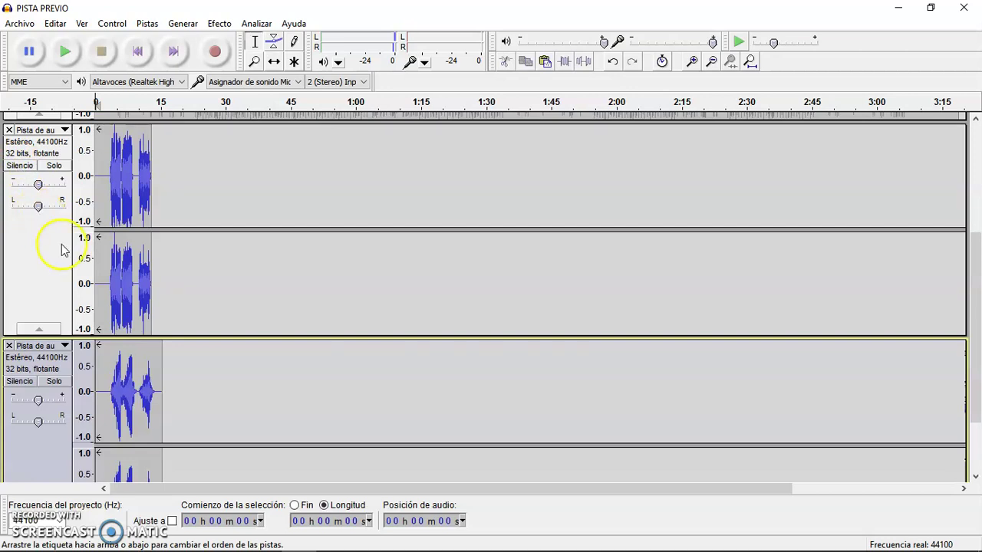
# Fade out the first phrase of the first vocal track, from about 3.5 to 5.9 seconds.
pyautogui.scroll(4, 92, 268)
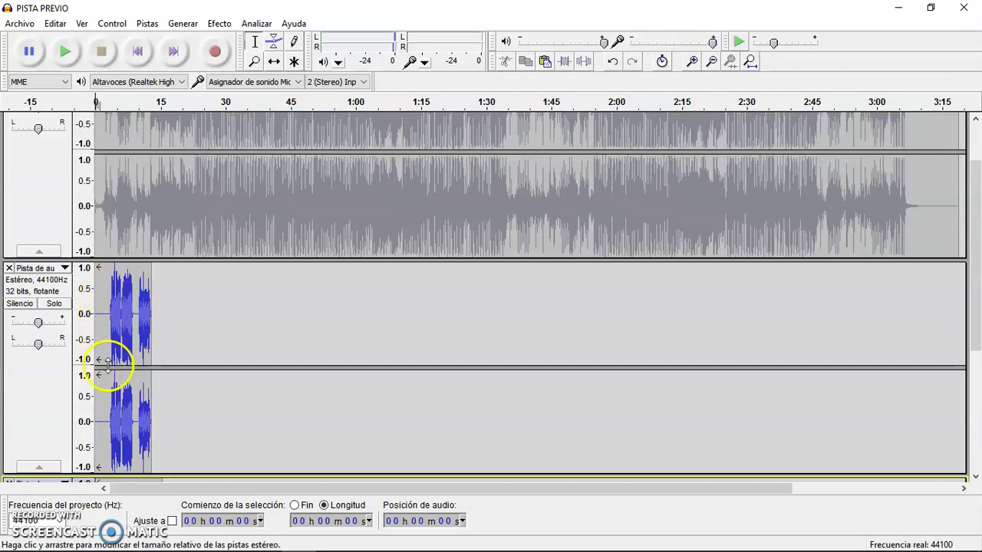
pyautogui.scroll(6, 107, 365)
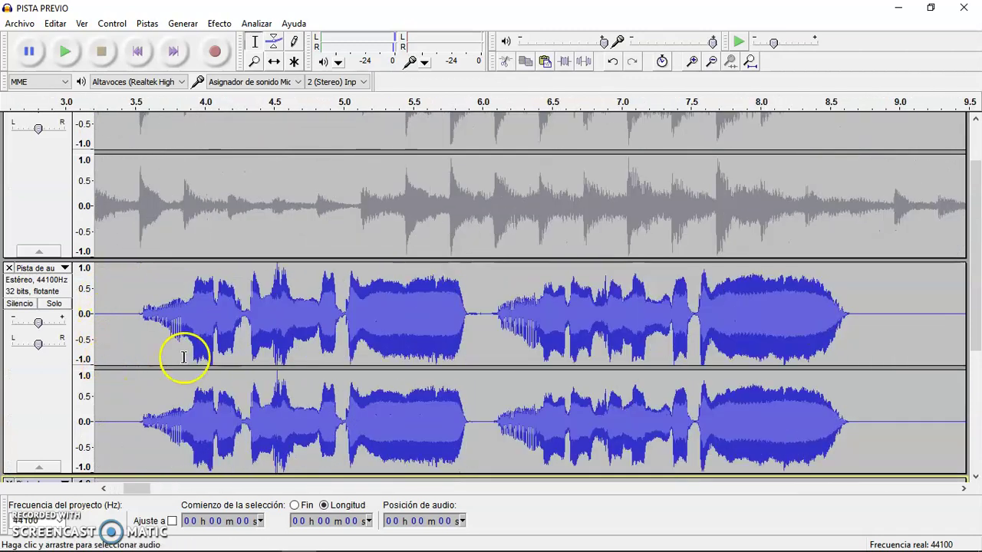
pyautogui.moveTo(140, 322); pyautogui.dragTo(467, 345)
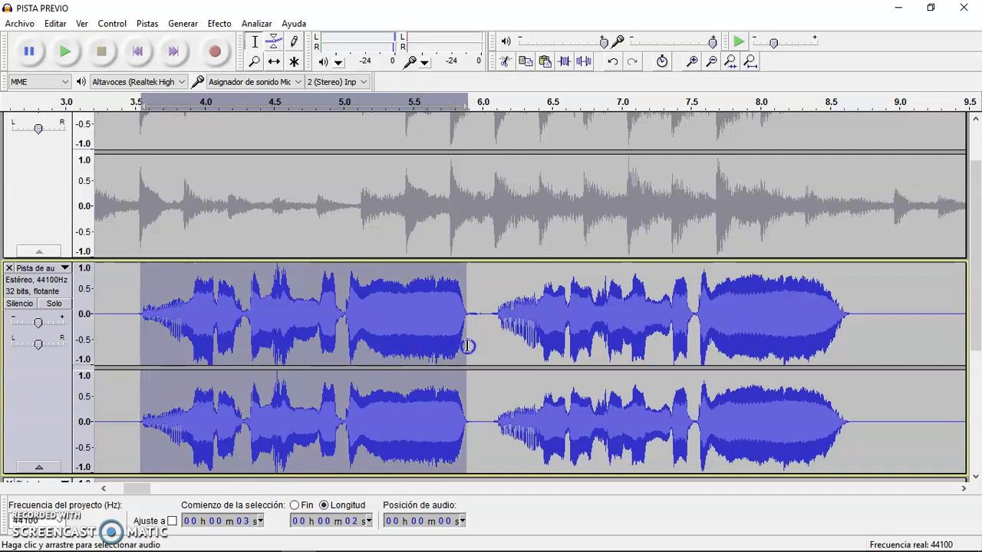
pyautogui.click(214, 24)
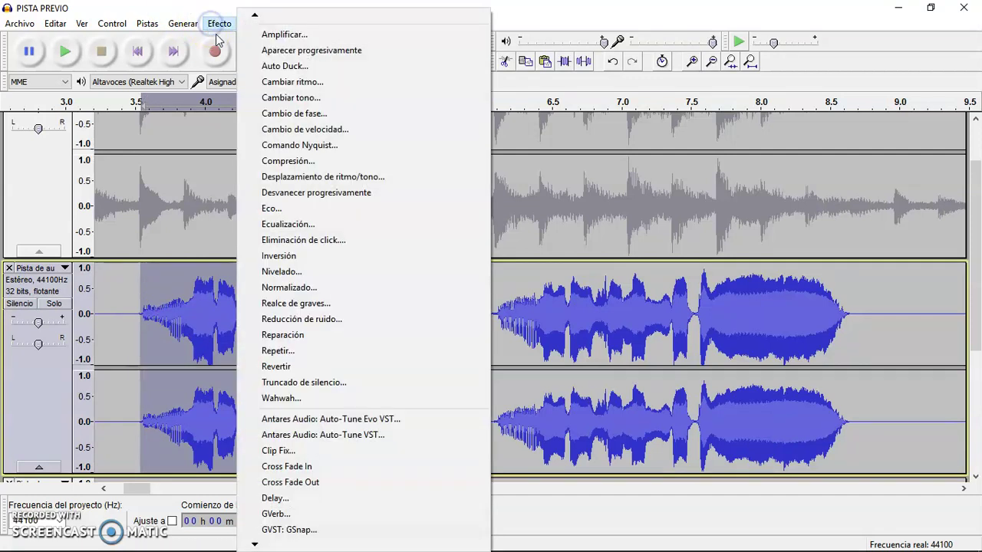
pyautogui.click(327, 193)
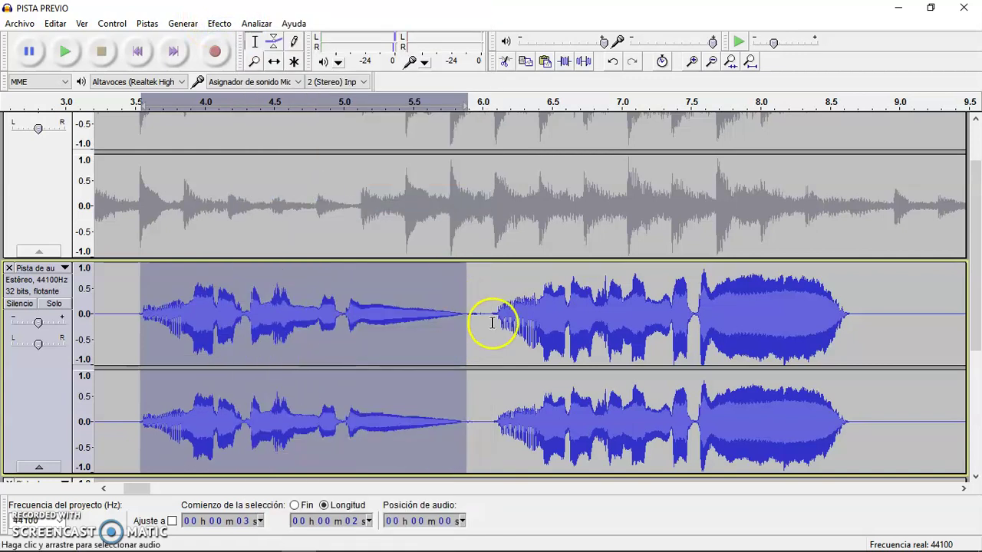
# Fade out the first vocal track's second phrase, from about 6.1 to 8.6 seconds.
pyautogui.moveTo(497, 322); pyautogui.dragTo(847, 356)
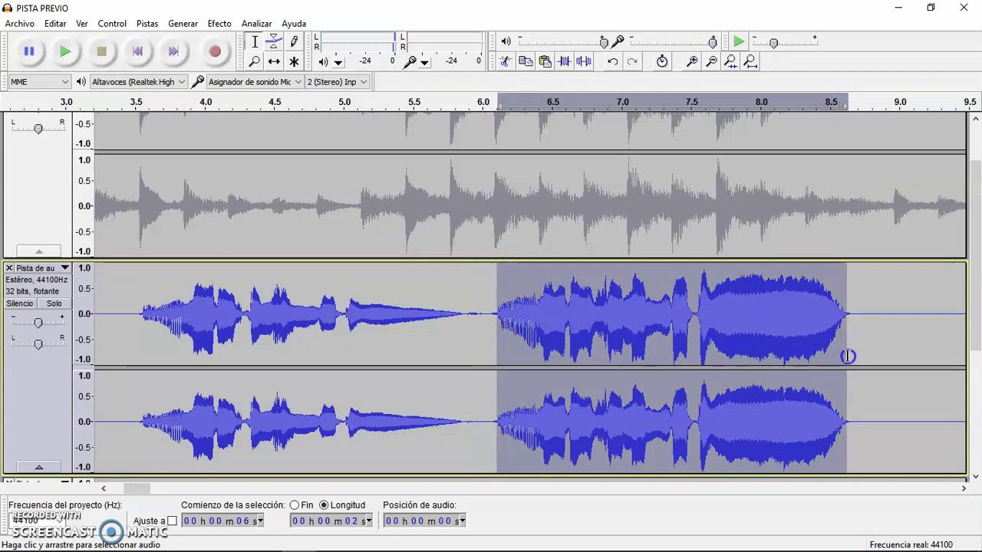
pyautogui.click(219, 23)
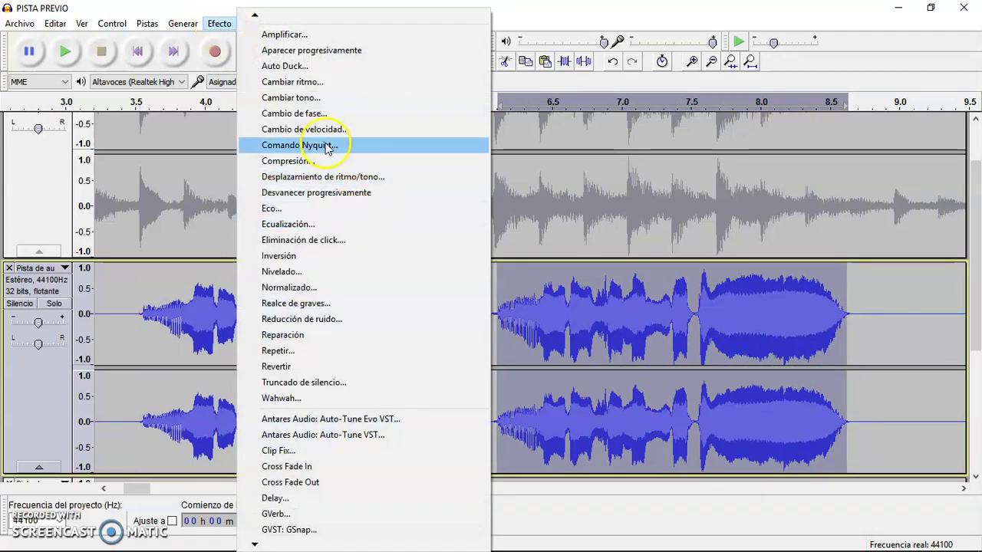
pyautogui.click(329, 193)
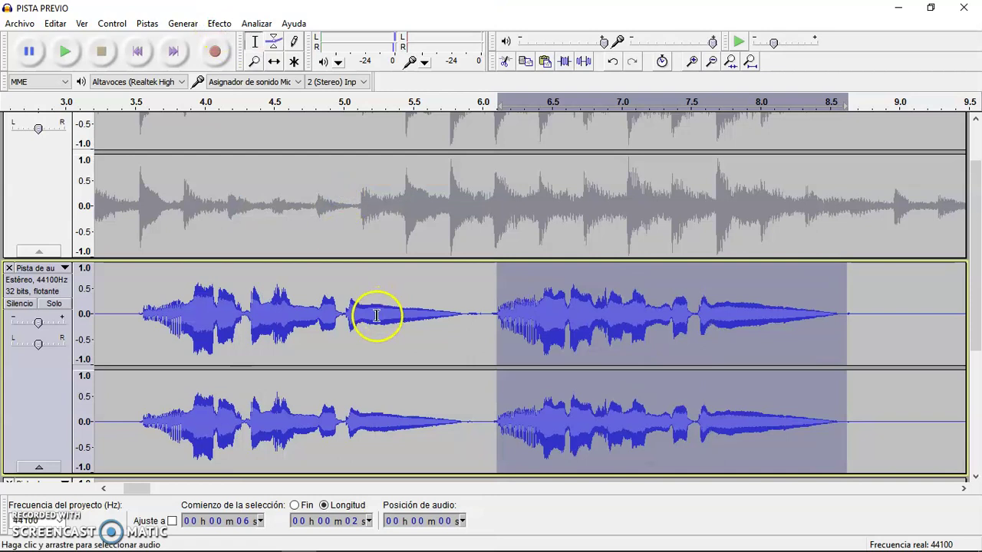
# Fade out the last phrase of the first vocal track, from about 10.2 to 12.8 seconds.
pyautogui.moveTo(132, 489); pyautogui.dragTo(153, 493)
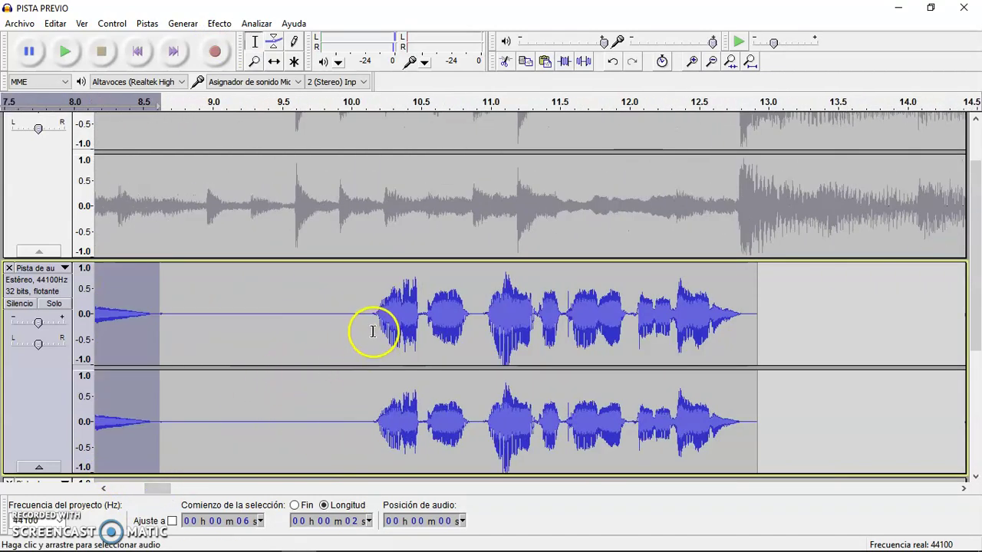
pyautogui.moveTo(374, 330); pyautogui.dragTo(741, 345)
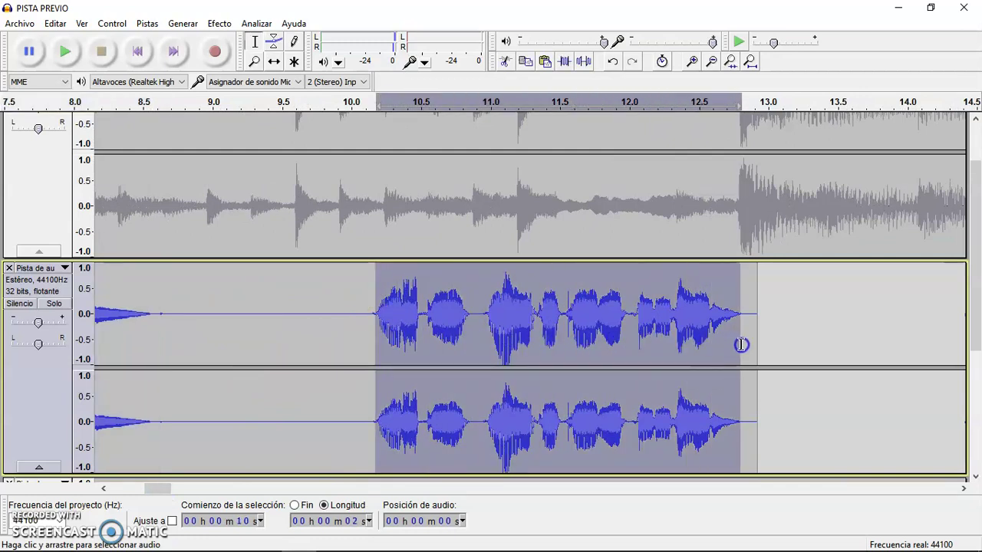
pyautogui.click(220, 23)
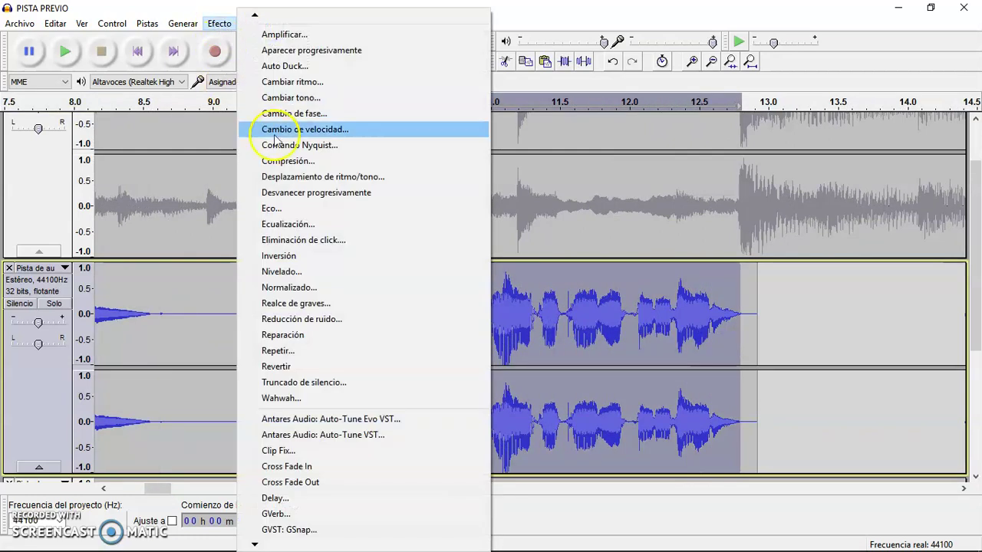
pyautogui.click(311, 192)
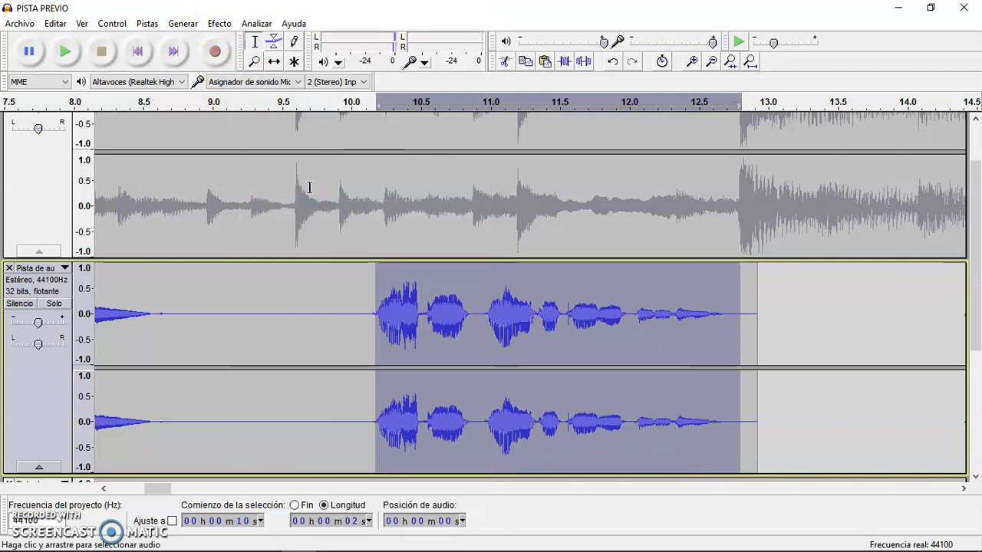
# Play the two vocal tracks together from about 2 seconds with the backing track still muted, and stop after the last phrase.
pyautogui.hotkey('ctrl', 'f')
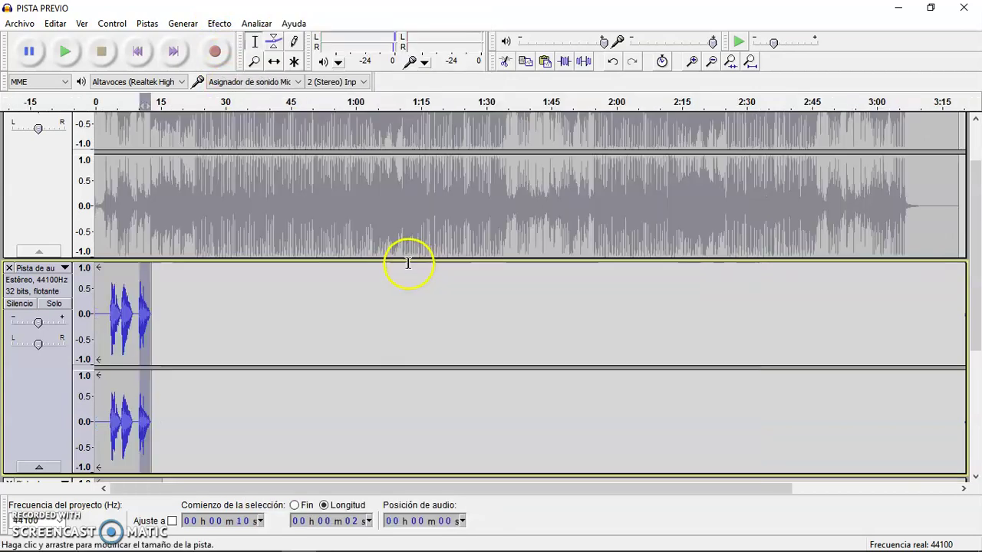
pyautogui.click(107, 330)
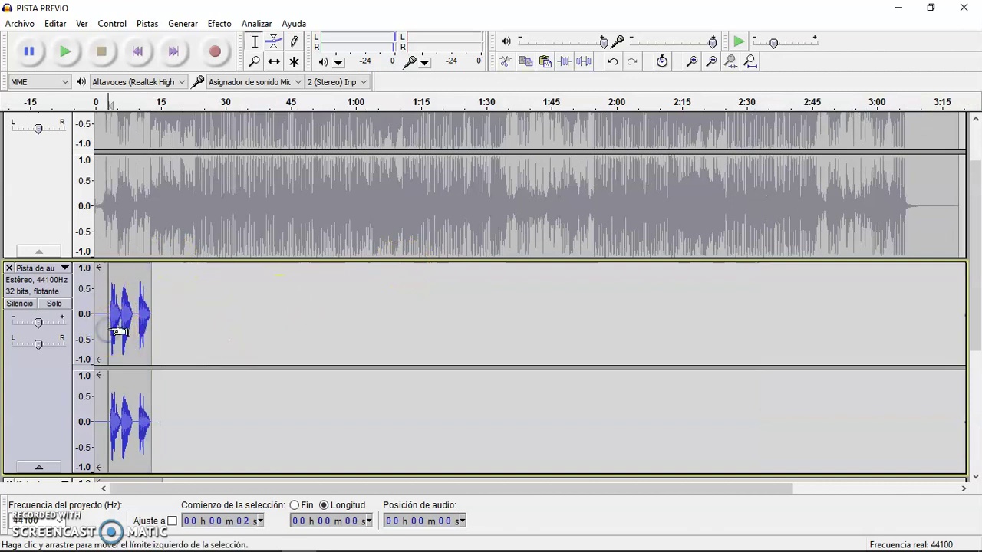
pyautogui.scroll(-5, 118, 331)
pyautogui.scroll(4, 119, 331)
pyautogui.click(108, 275)
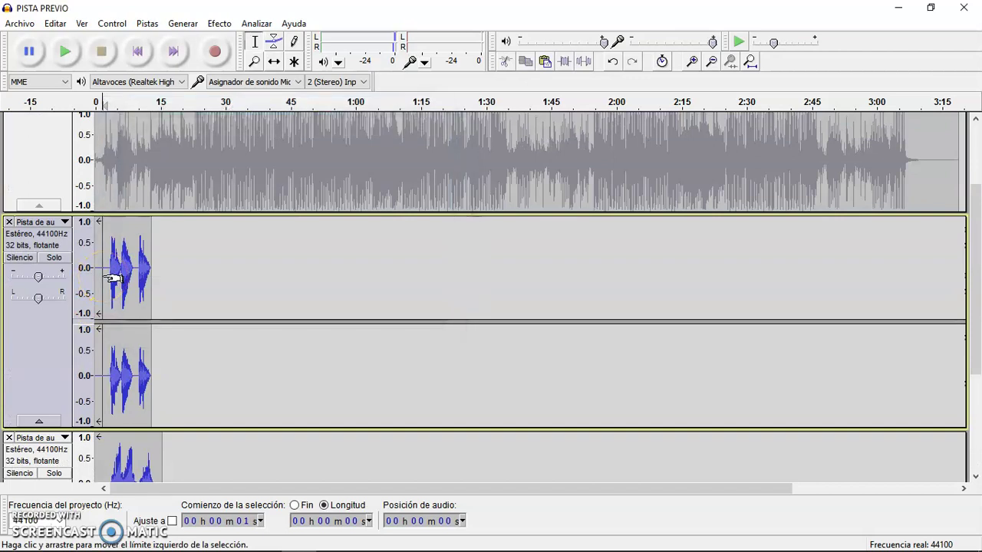
pyautogui.scroll(-2, 114, 279)
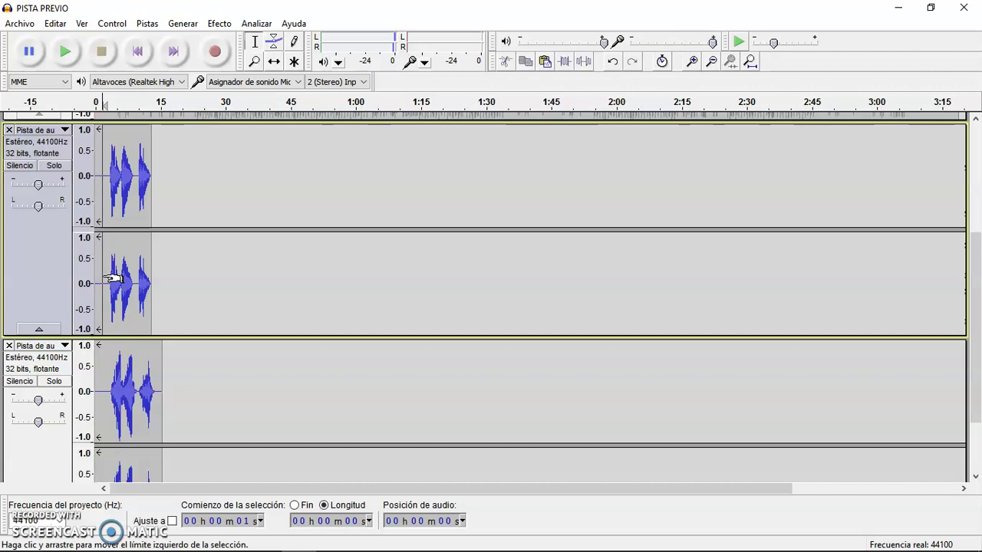
pyautogui.click(137, 50)
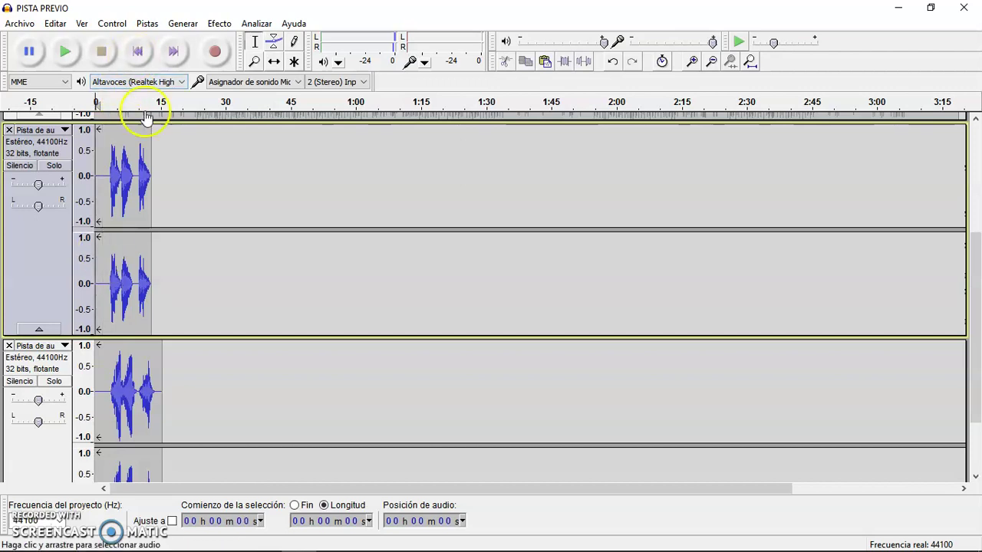
pyautogui.click(105, 204)
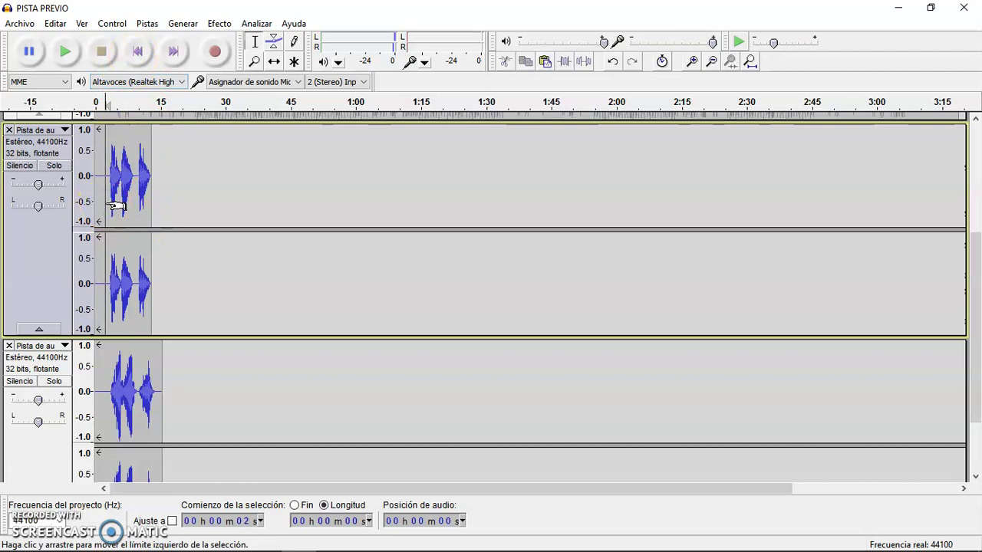
pyautogui.click(75, 54)
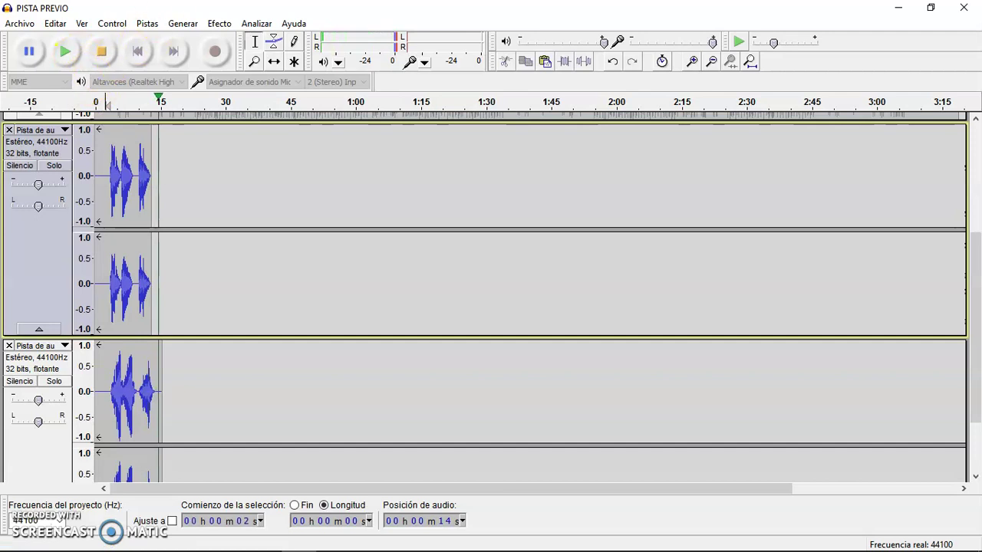
pyautogui.click(98, 51)
# Unmute the backing track and play the full mix from the beginning, then stop playback.
pyautogui.scroll(4, 164, 187)
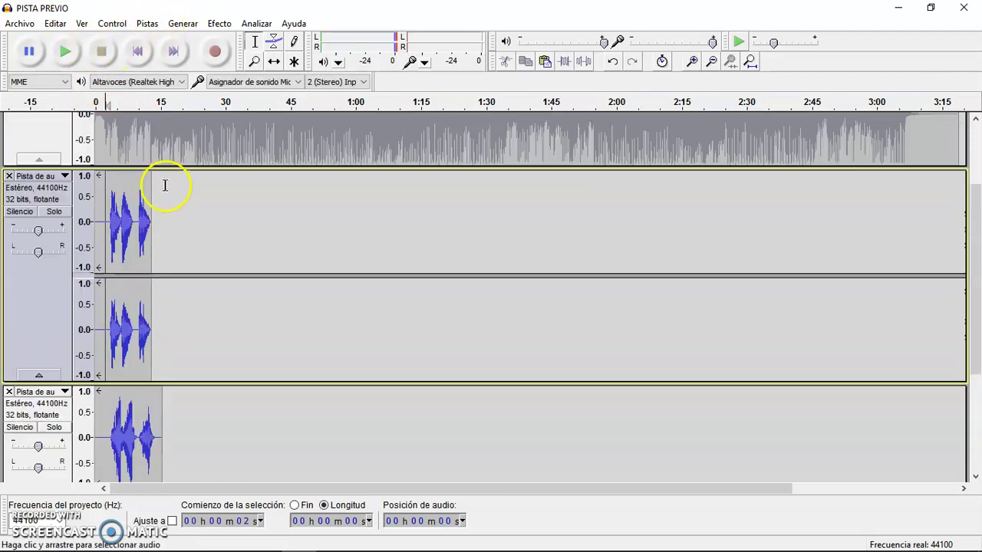
pyautogui.click(21, 157)
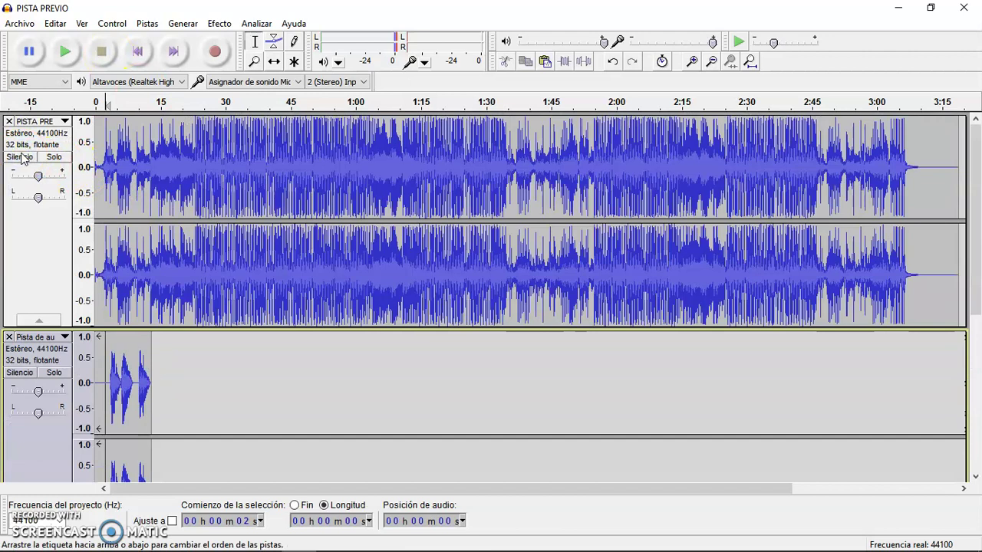
pyautogui.click(137, 52)
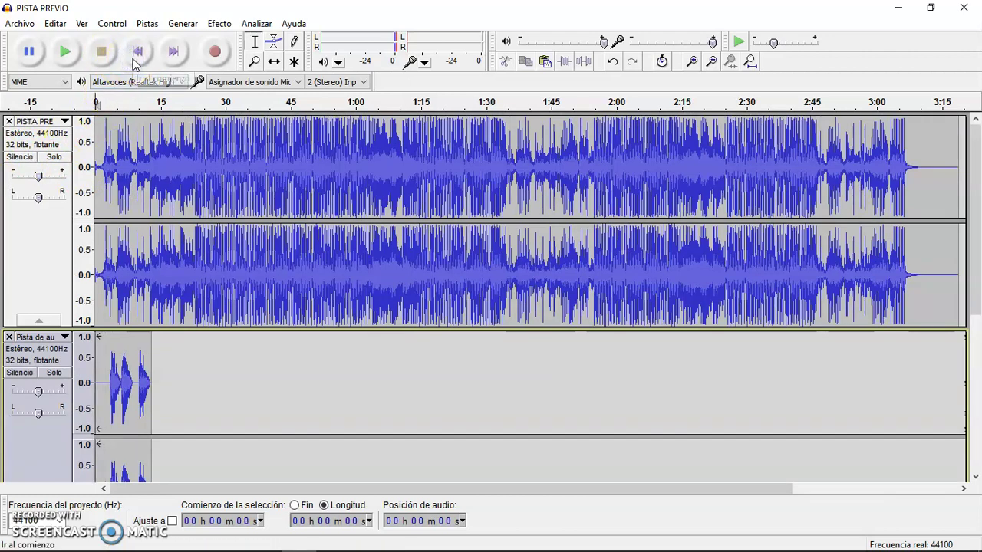
pyautogui.click(67, 51)
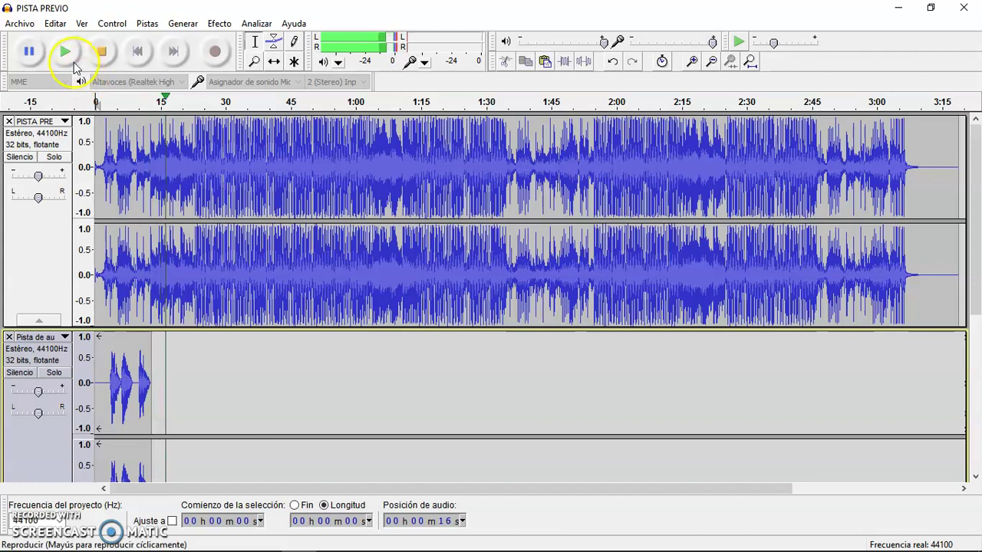
pyautogui.click(97, 52)
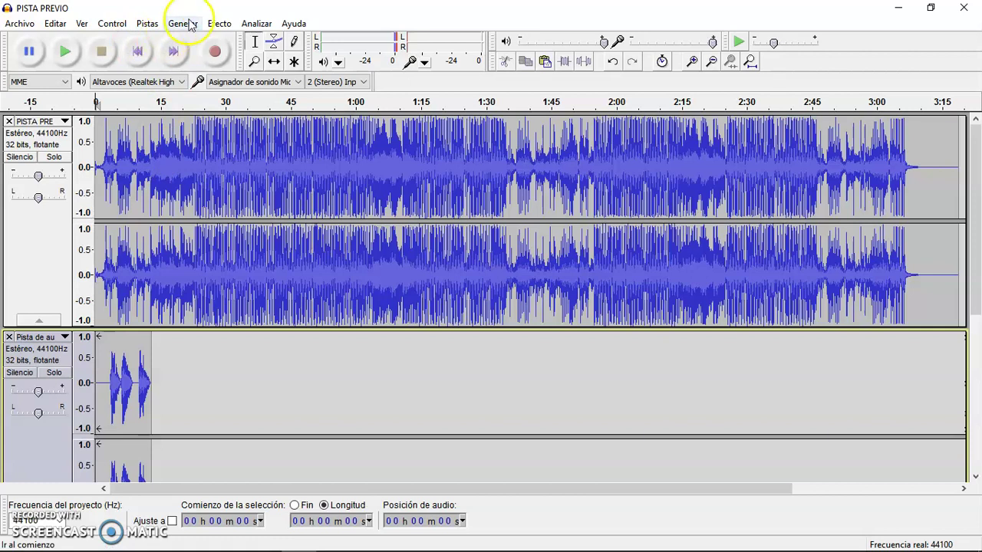
# Try the Bass Boost curve in the Equalization effect on all tracks, leave without applying it and clear the selection.
pyautogui.click(220, 23)
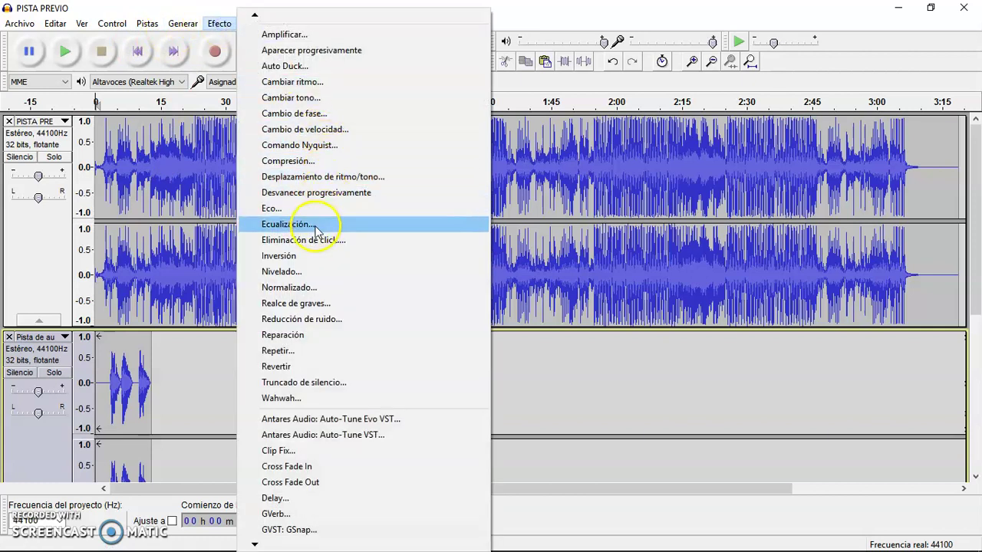
pyautogui.click(318, 224)
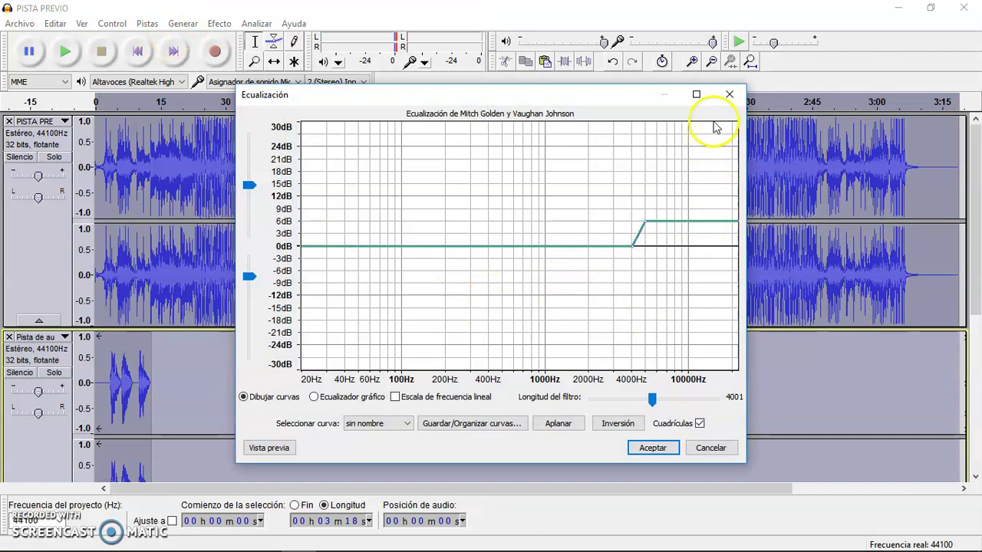
pyautogui.click(369, 423)
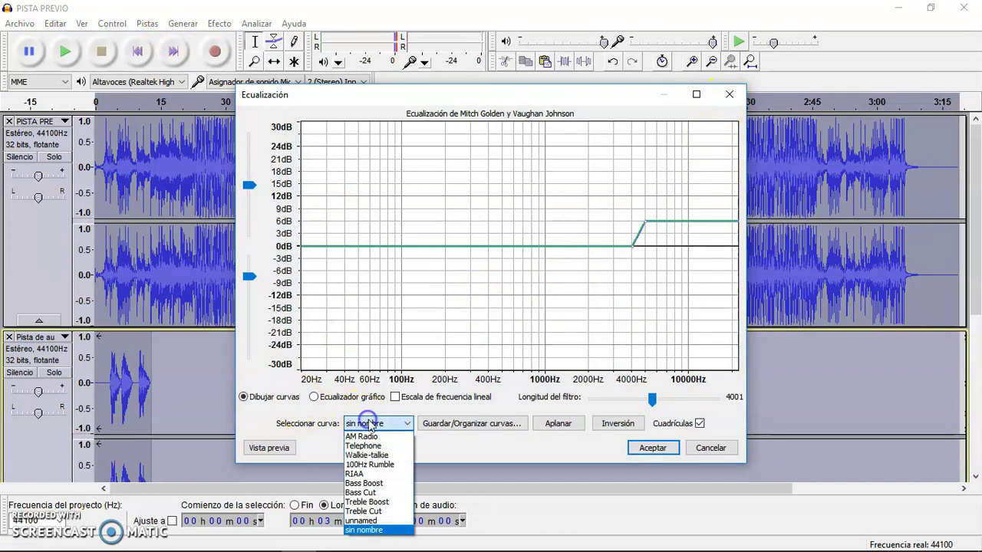
pyautogui.click(379, 483)
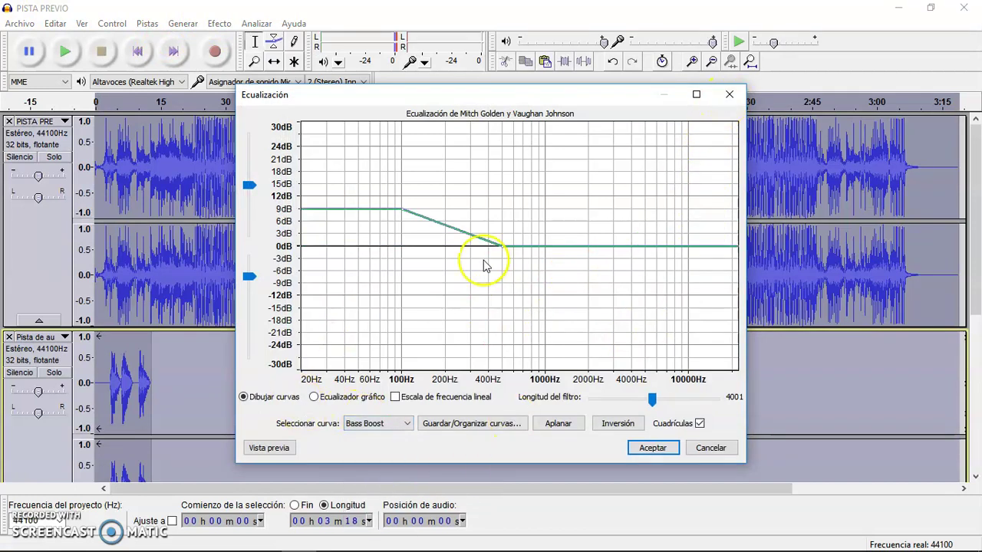
pyautogui.click(729, 106)
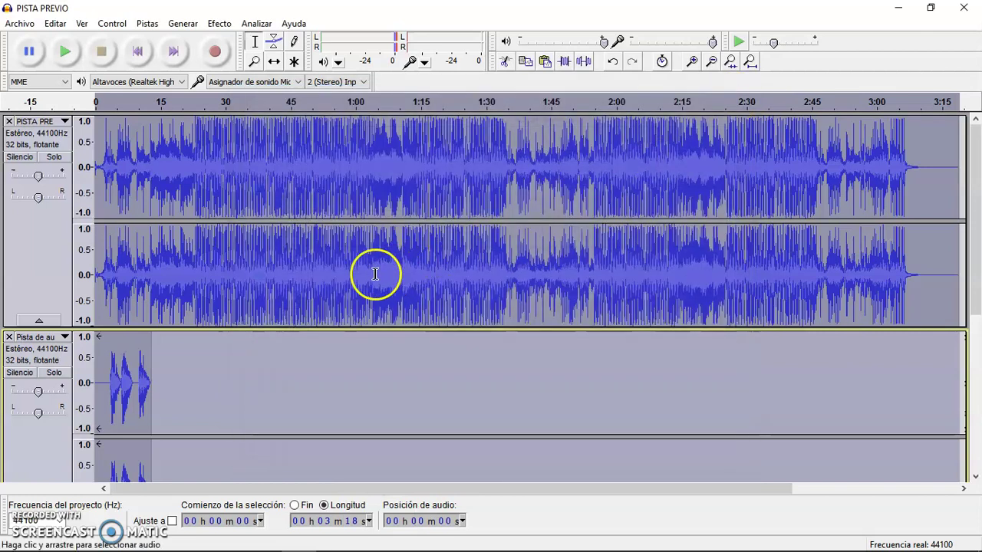
pyautogui.click(294, 335)
pyautogui.scroll(-2, 174, 290)
pyautogui.scroll(-5, 146, 286)
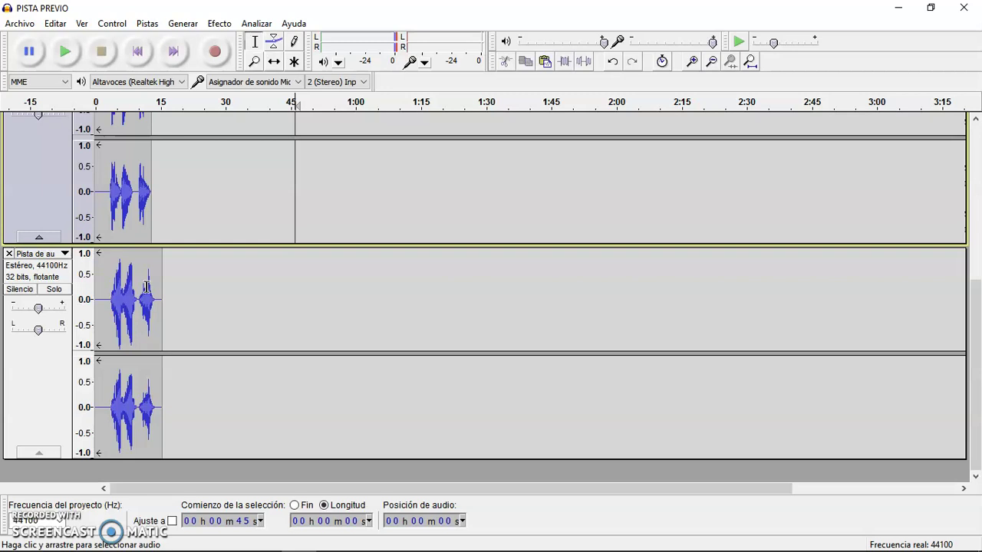
# Switch to the YouTube page of the Audacity 2019 video in Chrome, skim its comments and return to the start of the comment section.
pyautogui.click(510, 546)
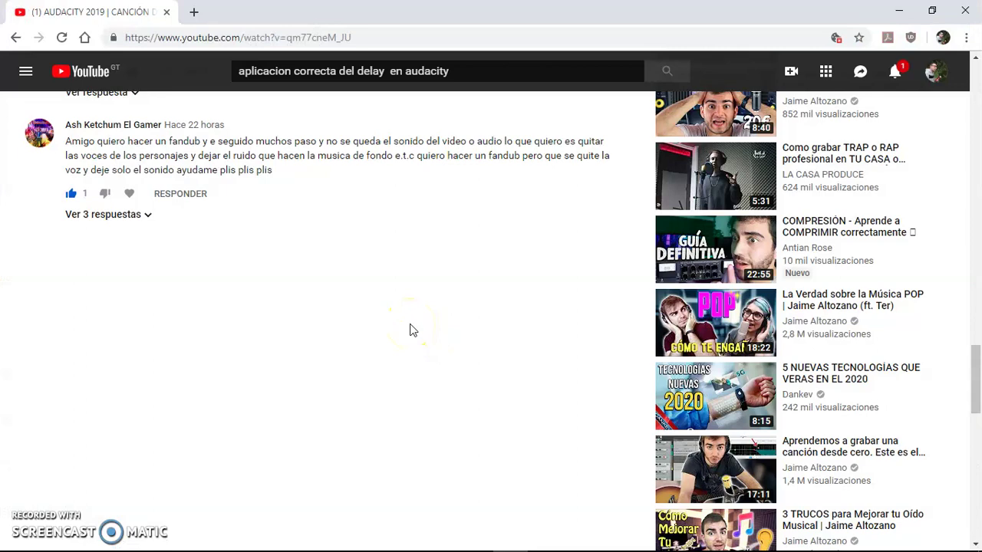
pyautogui.scroll(10, 410, 330)
pyautogui.scroll(10, 410, 330)
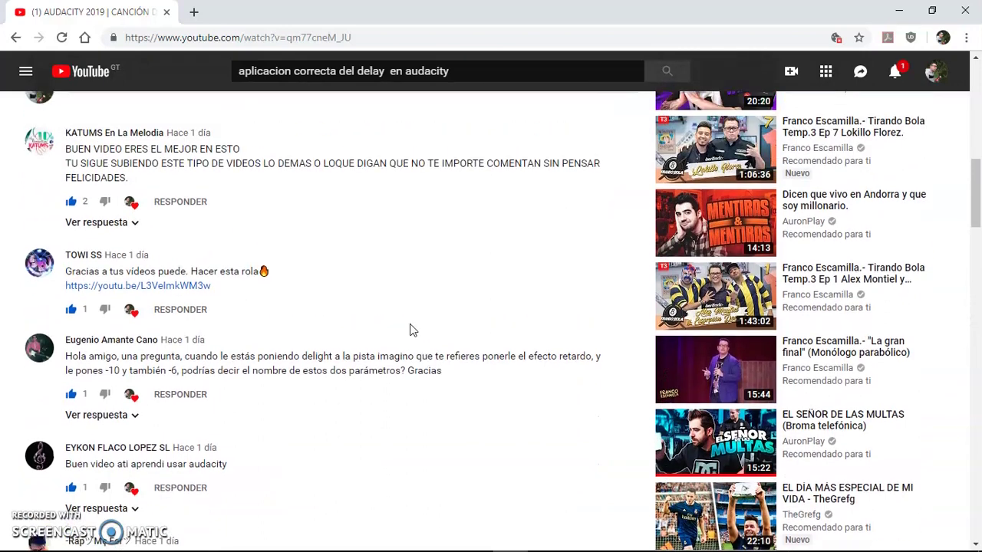
pyautogui.scroll(4, 410, 330)
pyautogui.scroll(-3, 410, 330)
pyautogui.click(269, 319)
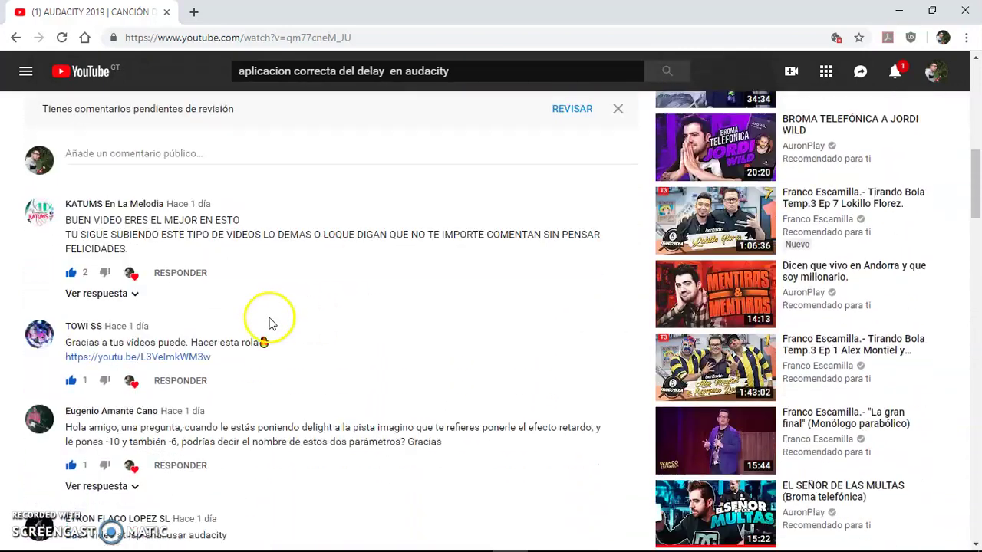
pyautogui.scroll(-4, 164, 273)
pyautogui.scroll(-4, 161, 375)
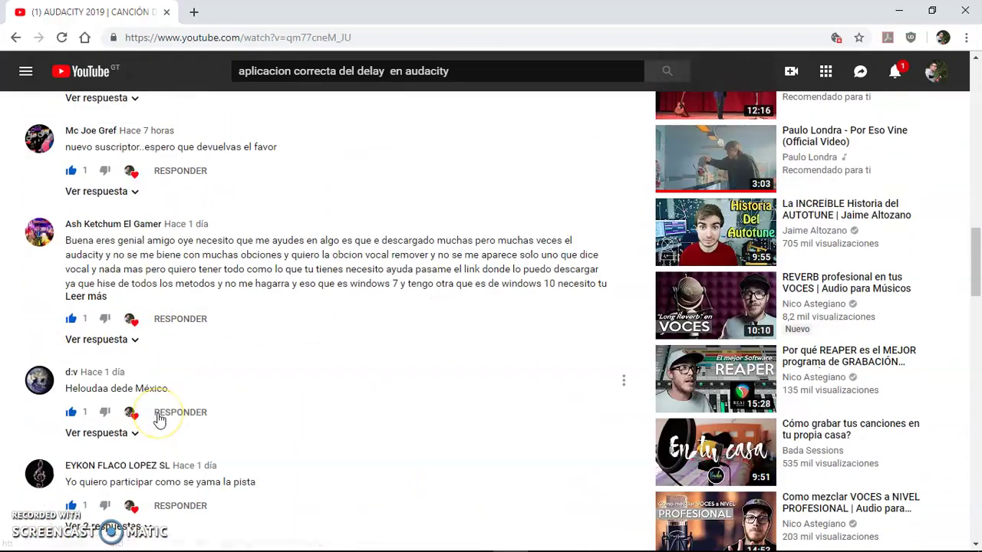
pyautogui.scroll(-4, 159, 421)
pyautogui.scroll(-3, 159, 412)
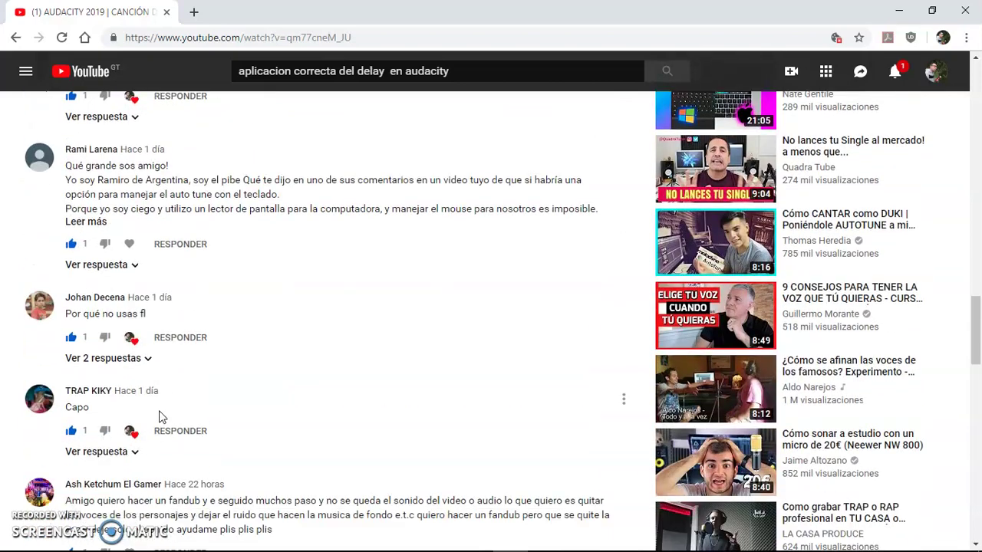
pyautogui.scroll(-2, 160, 415)
pyautogui.scroll(14, 159, 418)
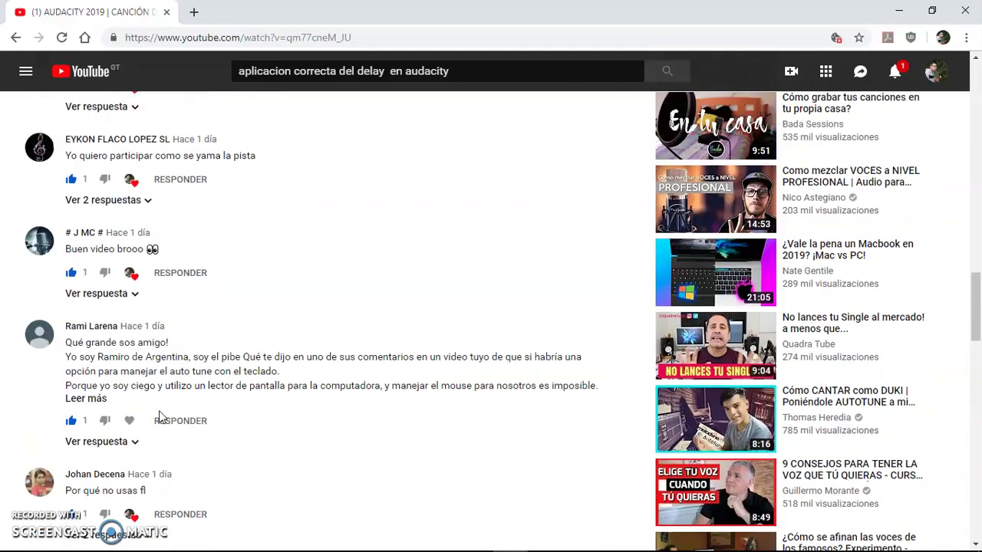
pyautogui.scroll(4, 159, 418)
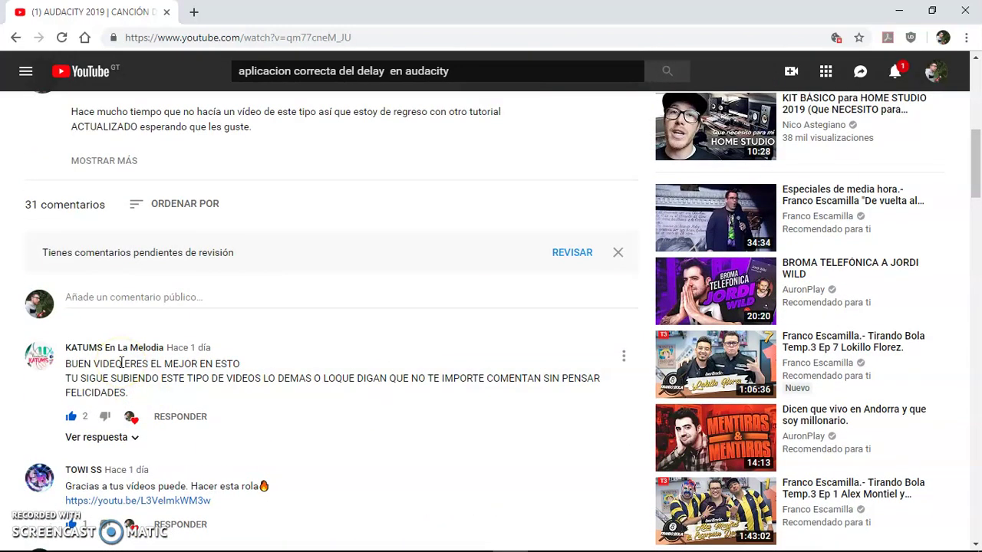
# Read through the viewers' comments one by one, from the first comment down to the last one about making a fandub.
pyautogui.scroll(-2, 121, 362)
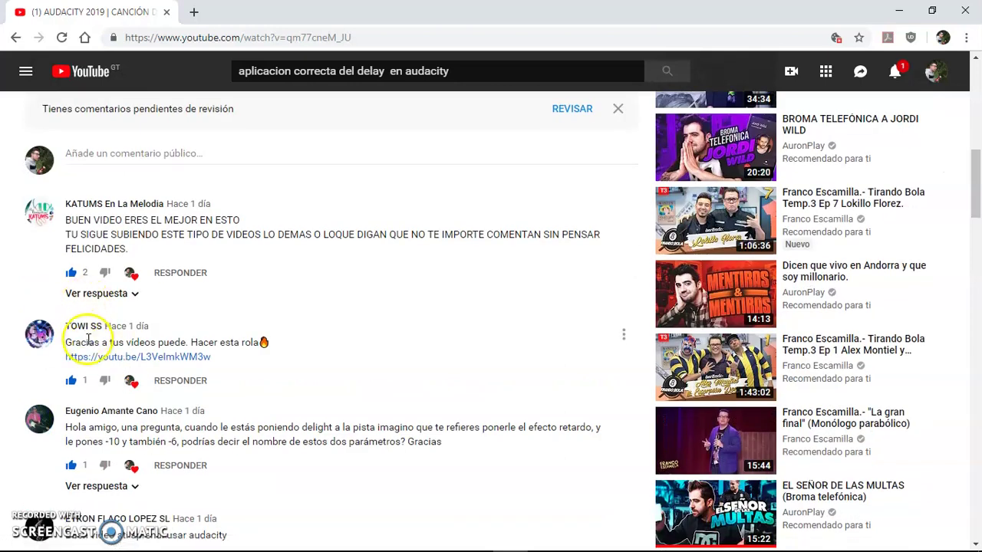
pyautogui.scroll(-3, 86, 342)
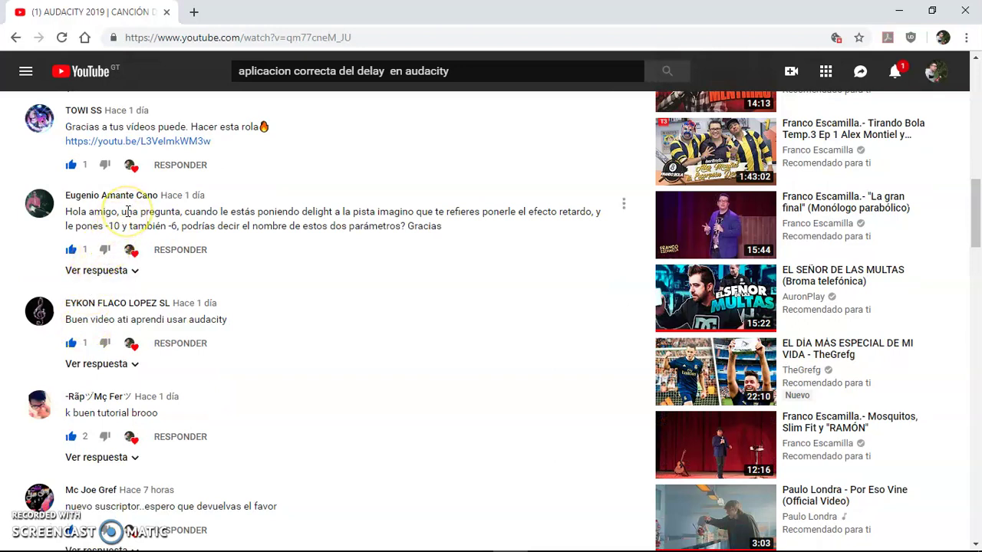
pyautogui.scroll(-2, 128, 214)
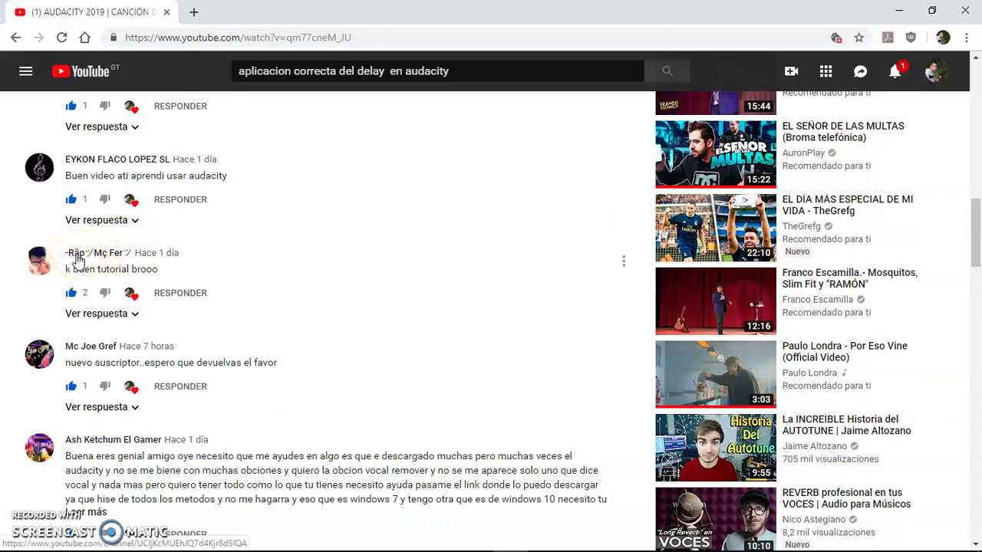
pyautogui.scroll(-2, 76, 260)
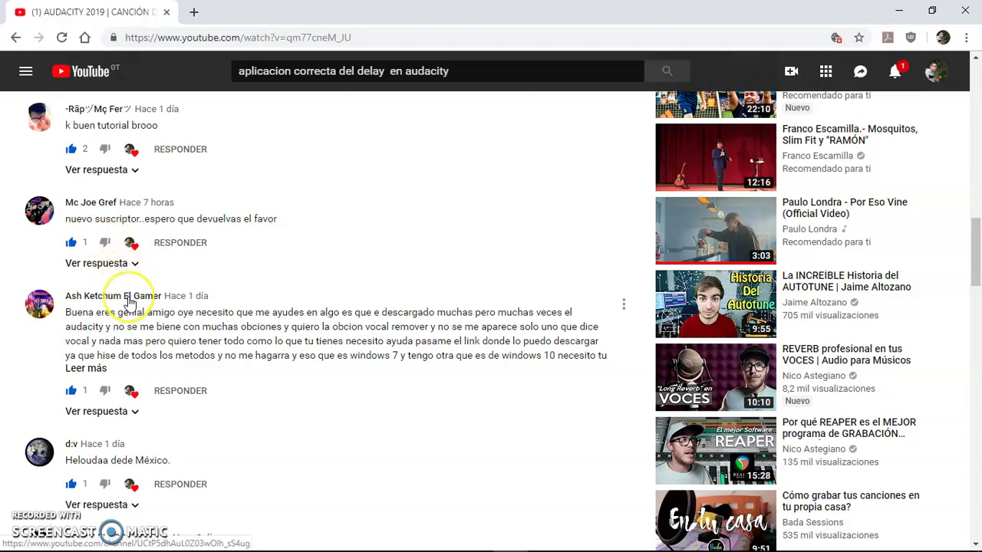
pyautogui.scroll(-2, 129, 302)
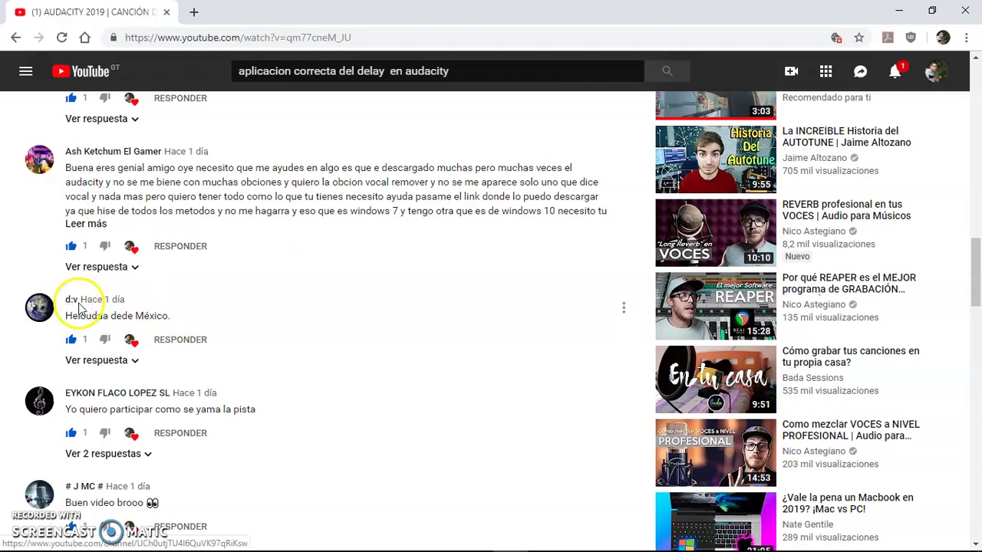
pyautogui.scroll(-2, 69, 306)
pyautogui.scroll(-1, 104, 286)
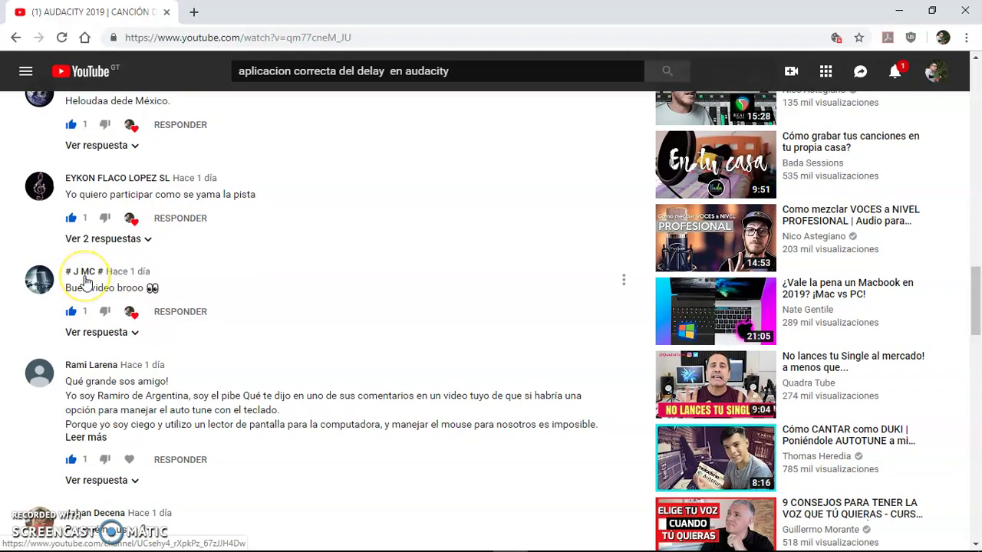
pyautogui.scroll(-1, 86, 282)
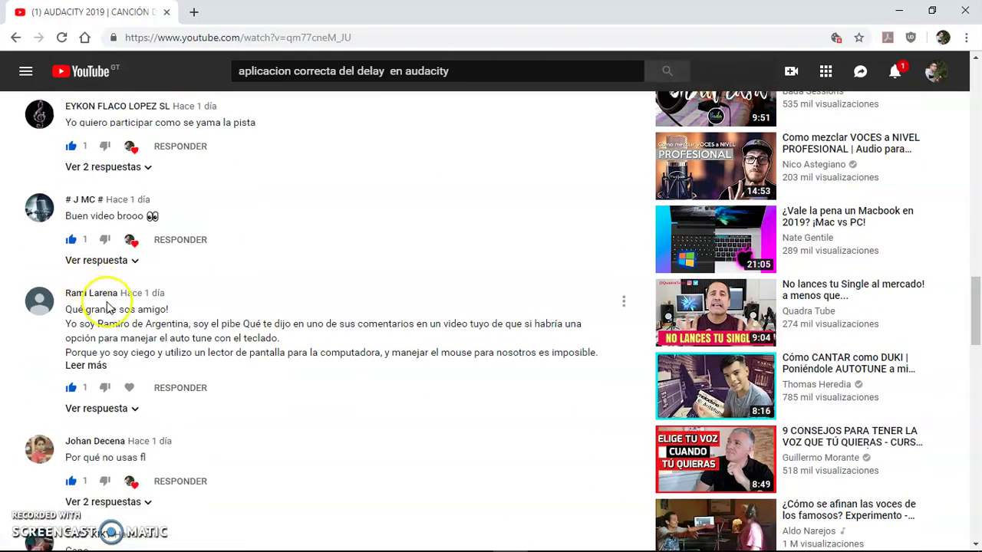
pyautogui.scroll(-1, 107, 307)
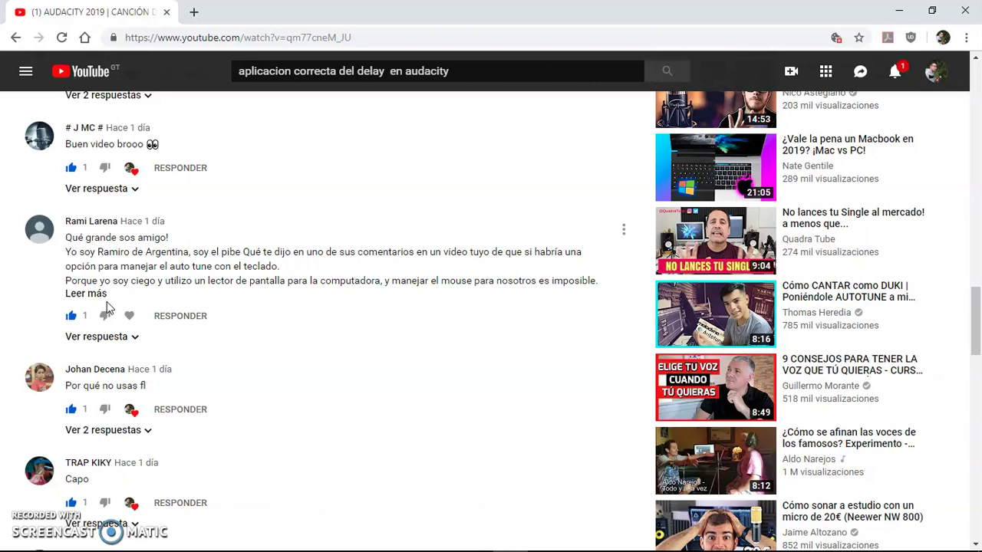
pyautogui.scroll(-2, 108, 307)
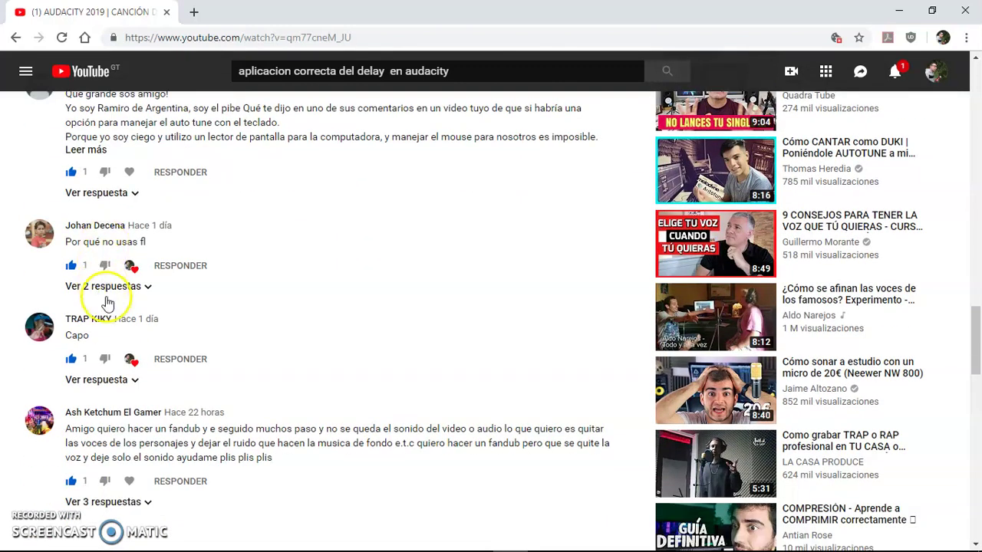
pyautogui.scroll(-1, 111, 332)
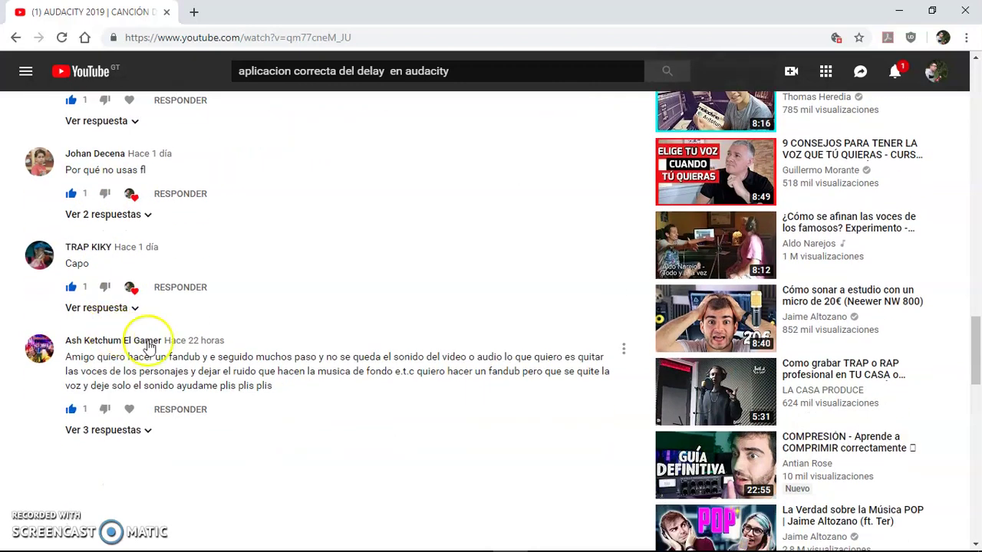